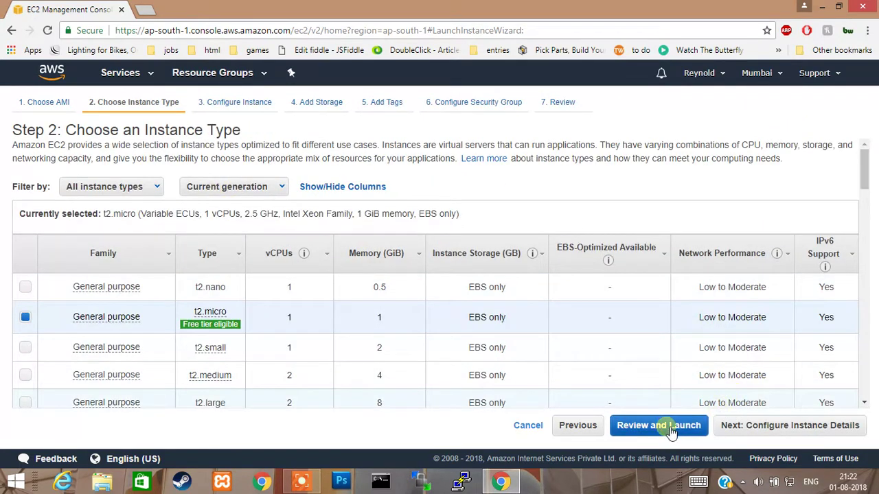
Go on to the instance's security group configuration and choose to assign an existing security group.
{"action": "left_click", "coordinate": [668, 426]}
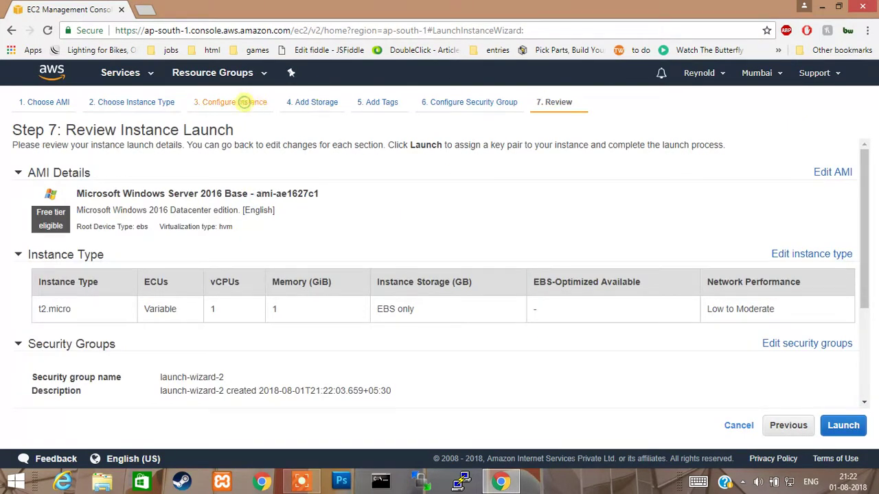
{"action": "left_click", "coordinate": [247, 102]}
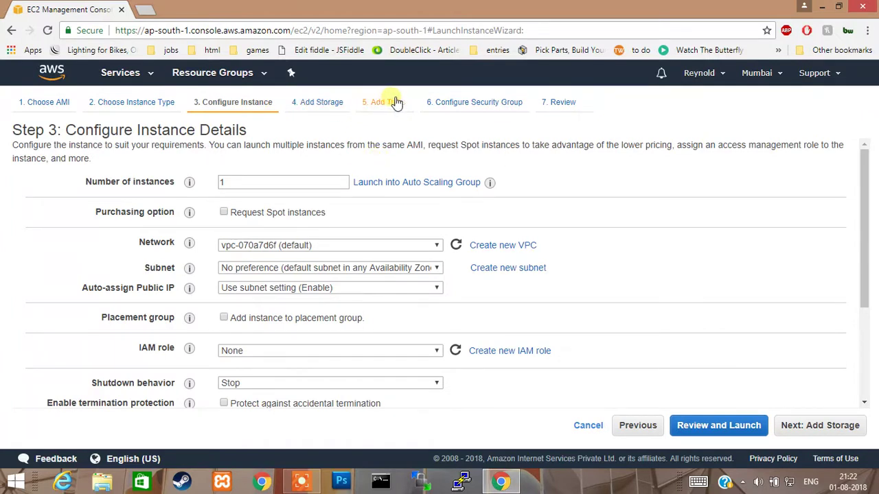
{"action": "left_click", "coordinate": [487, 102]}
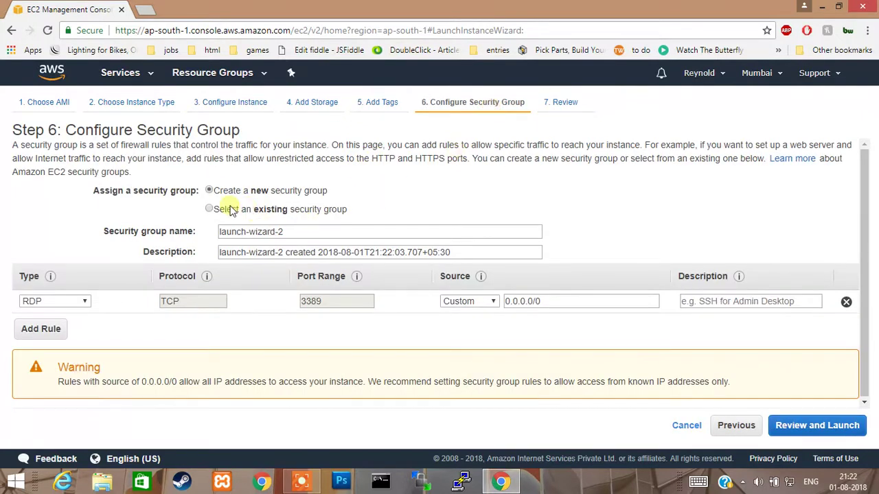
{"action": "left_click", "coordinate": [209, 209]}
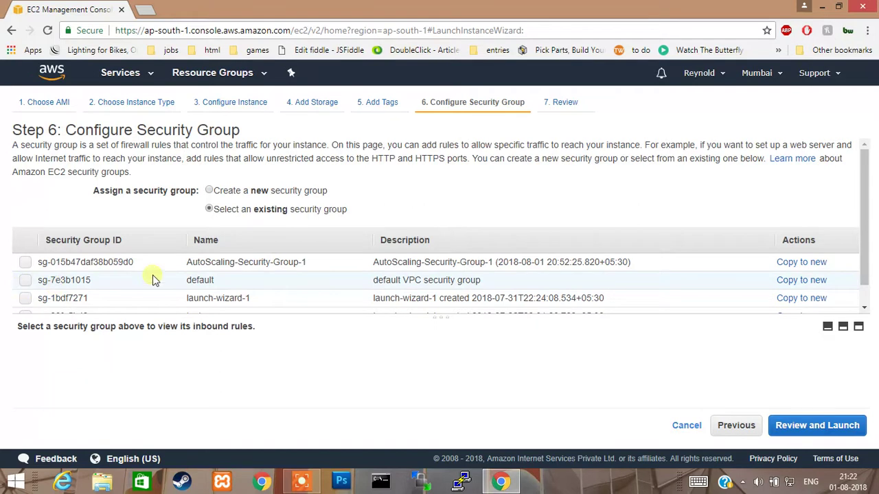
Assign only the launch-wizard-1 security group and proceed to the launch review despite the port 3389 warning.
{"action": "scroll", "coordinate": [154, 279], "scroll_direction": "down", "scroll_amount": 1}
{"action": "left_click", "coordinate": [26, 259]}
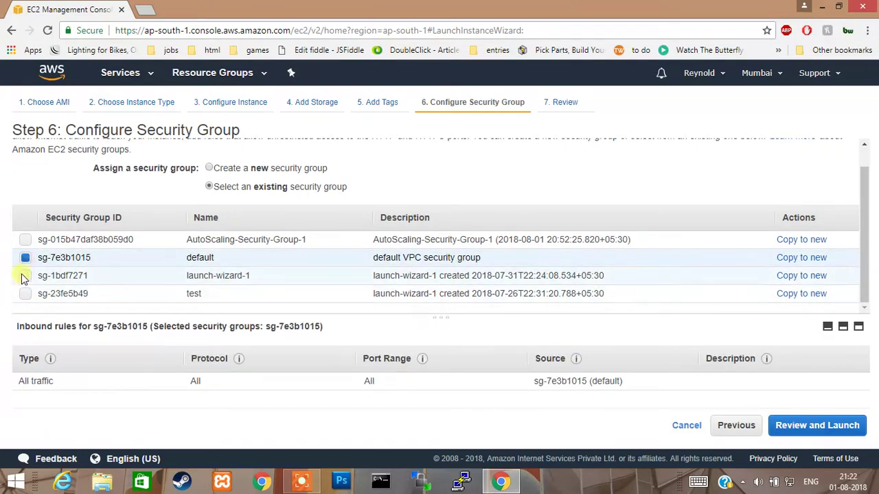
{"action": "left_click", "coordinate": [25, 276]}
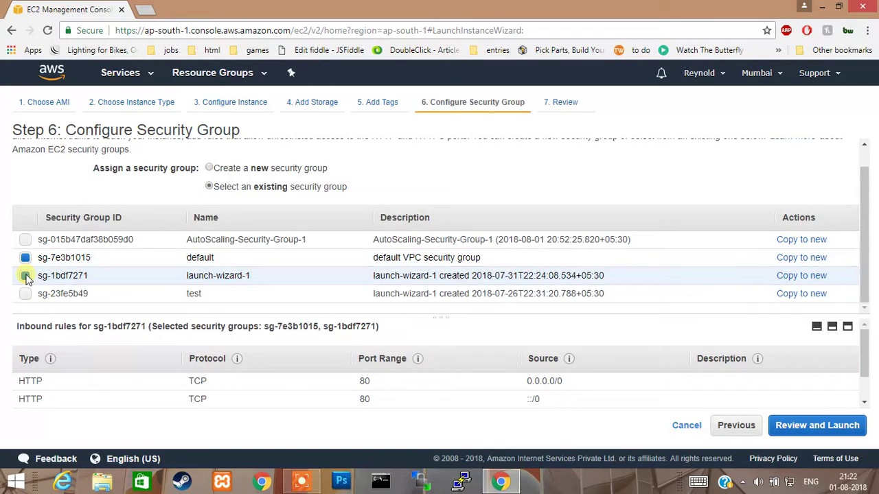
{"action": "left_click", "coordinate": [25, 259]}
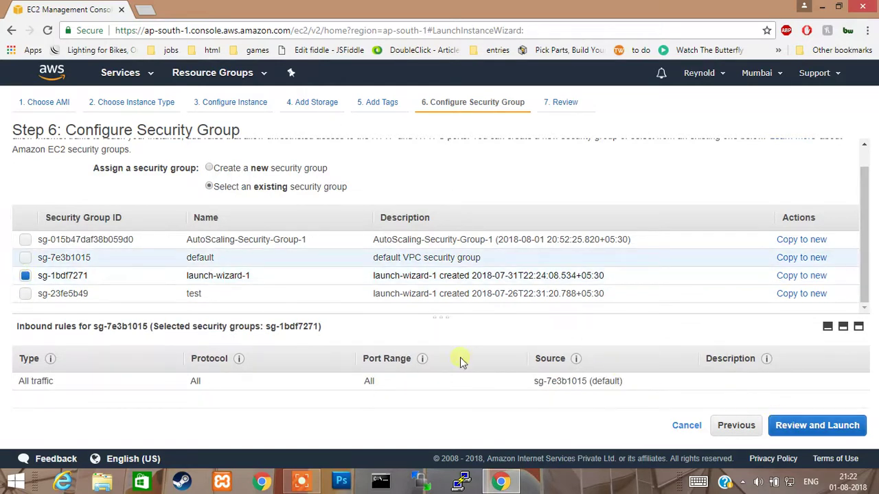
{"action": "left_click", "coordinate": [849, 429]}
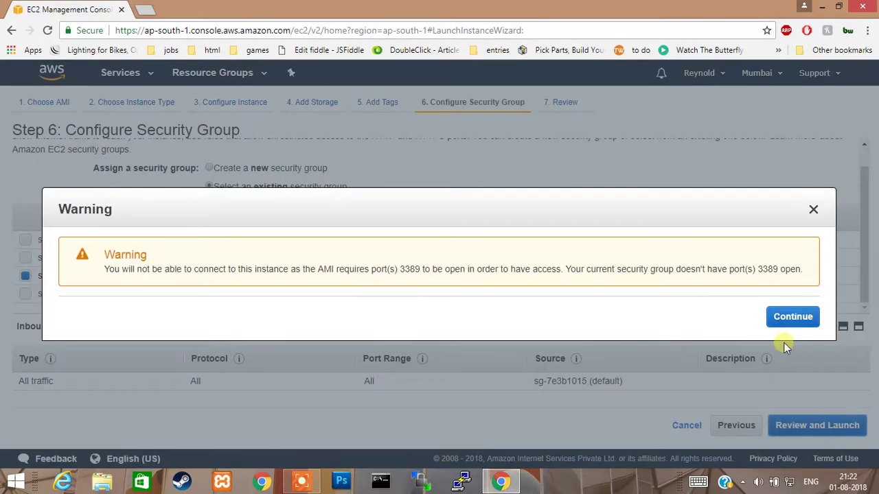
{"action": "left_click", "coordinate": [790, 322]}
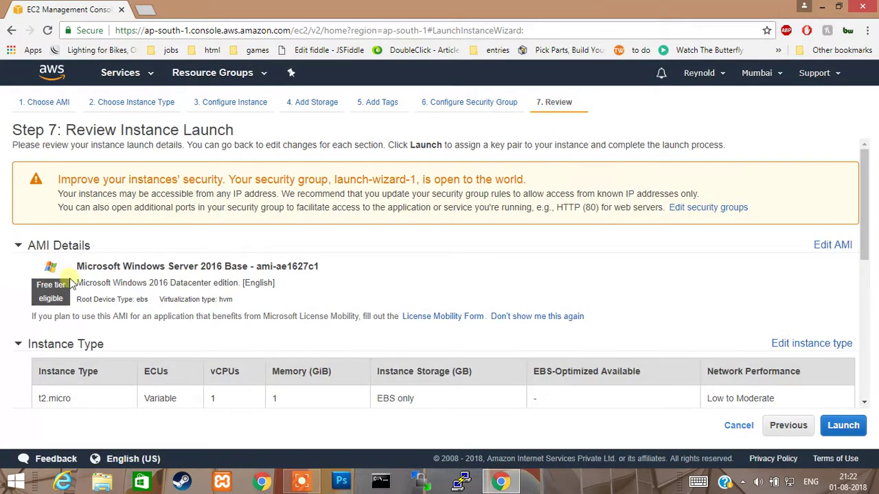
Examine the launch review's AMI, instance type and security group sections, and recheck the assigned security group.
{"action": "scroll", "coordinate": [444, 240], "scroll_direction": "down", "scroll_amount": 2}
{"action": "scroll", "coordinate": [444, 242], "scroll_direction": "up", "scroll_amount": 1}
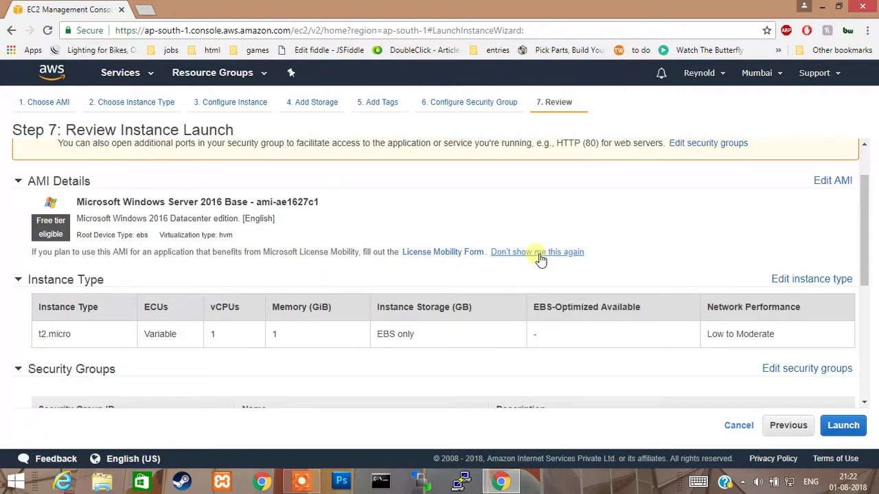
{"action": "scroll", "coordinate": [641, 267], "scroll_direction": "down", "scroll_amount": 4}
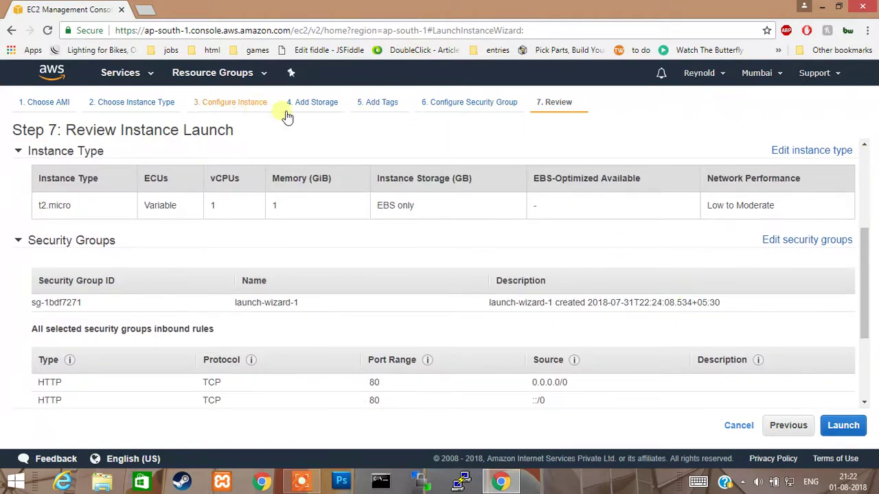
{"action": "left_click", "coordinate": [473, 104]}
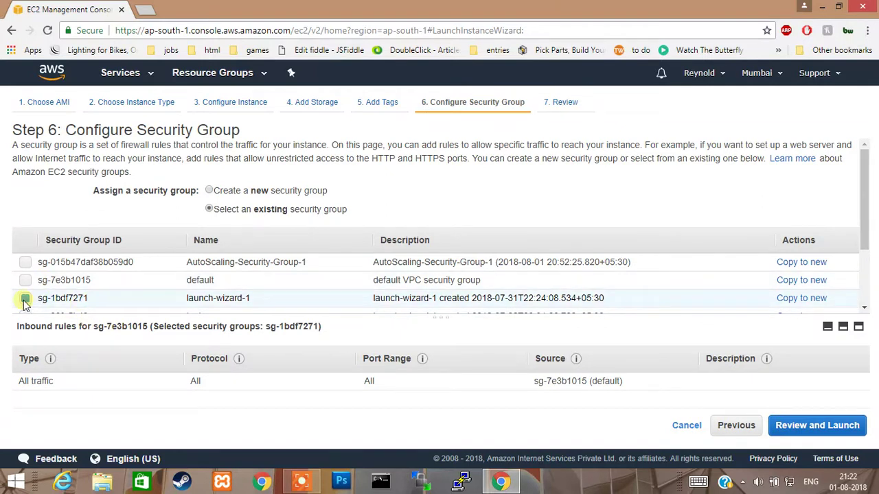
{"action": "left_click", "coordinate": [810, 432]}
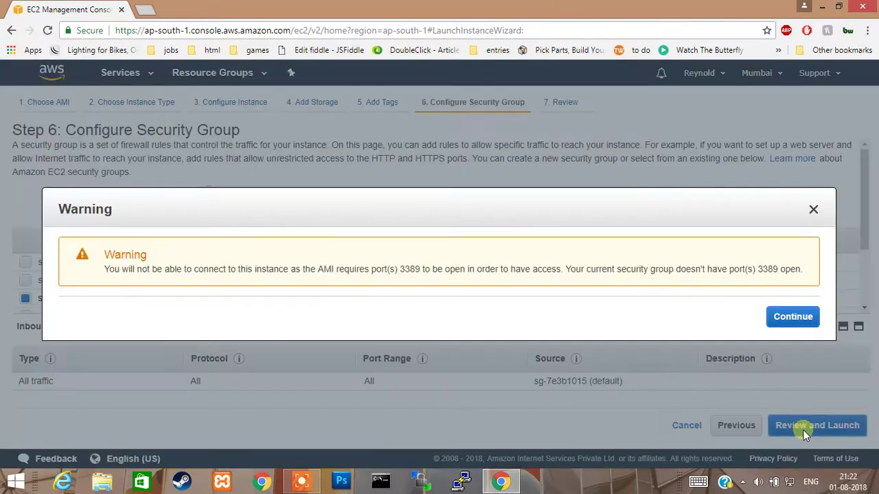
{"action": "left_click", "coordinate": [790, 324]}
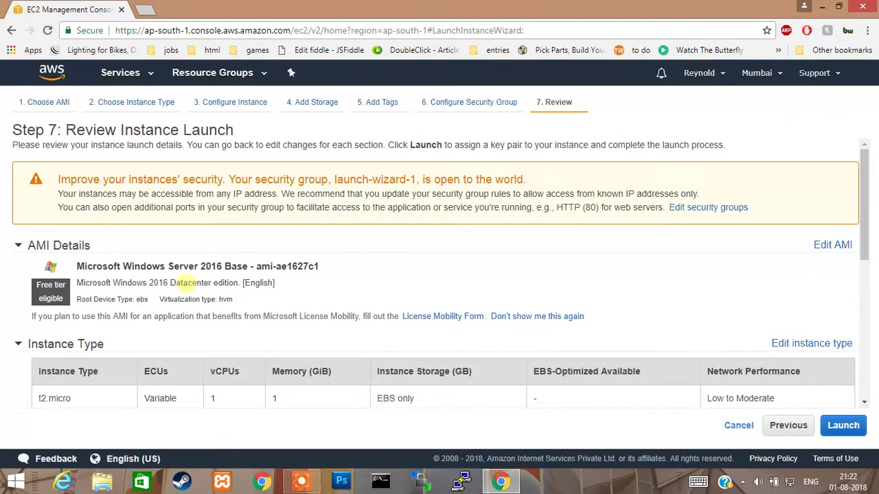
Replace the launch-wizard-1 security group with the default VPC security group.
{"action": "left_click", "coordinate": [475, 107]}
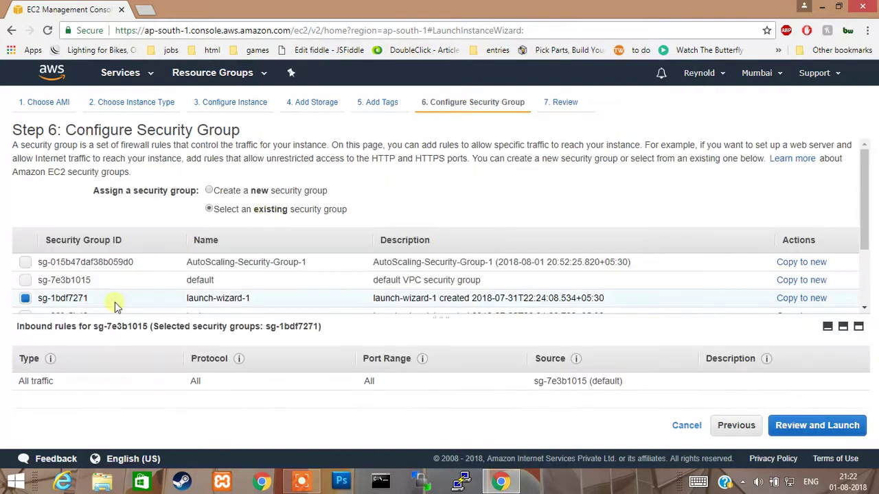
{"action": "left_click", "coordinate": [26, 263]}
{"action": "left_click", "coordinate": [26, 271]}
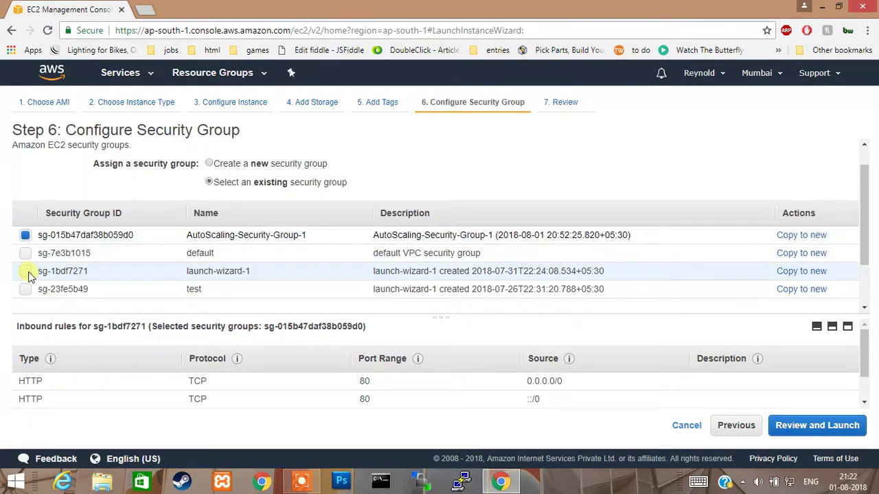
{"action": "scroll", "coordinate": [27, 276], "scroll_direction": "up", "scroll_amount": 1}
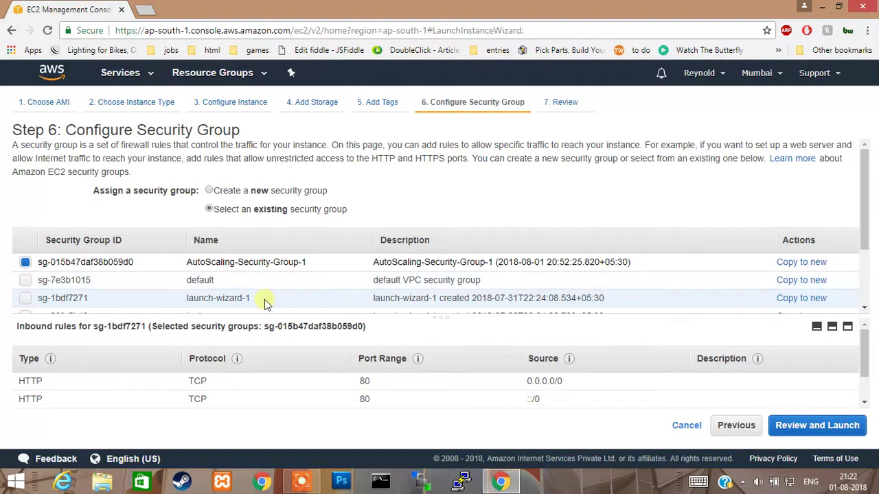
{"action": "left_click", "coordinate": [26, 264]}
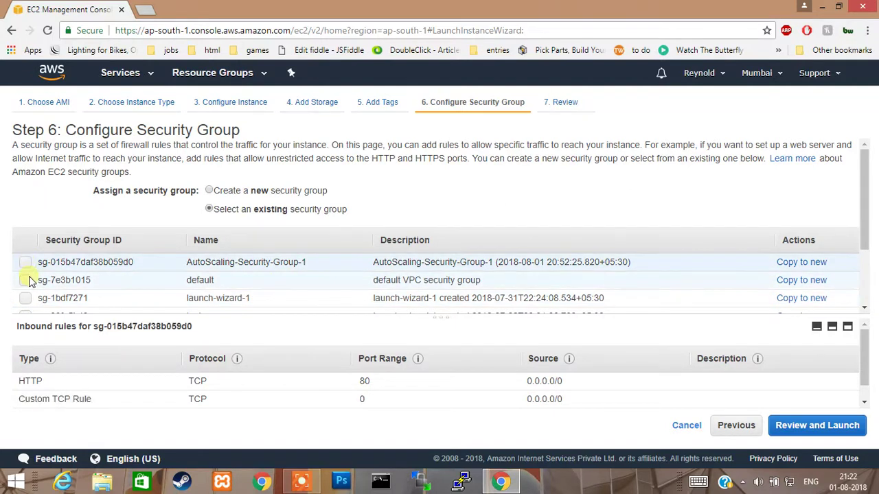
{"action": "left_click", "coordinate": [25, 280]}
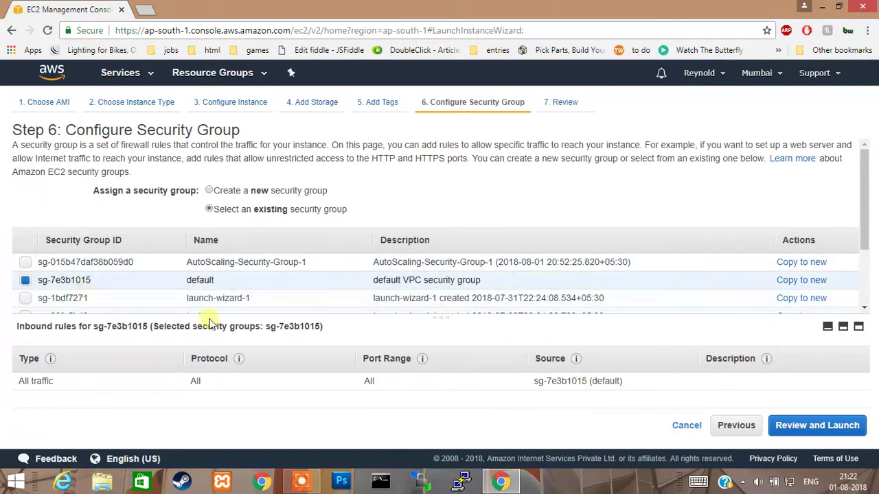
Launch the instance with the existing key pair test, acknowledging private key access, and open the launched instance's details.
{"action": "left_click", "coordinate": [842, 425]}
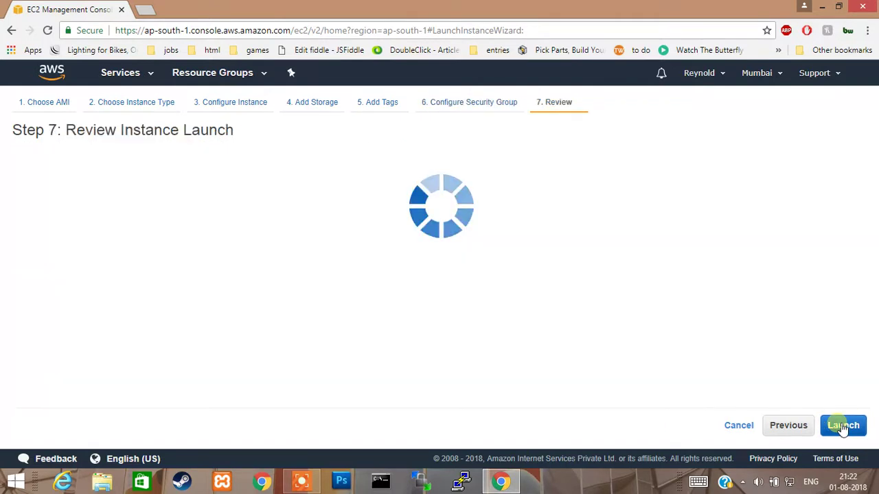
{"action": "left_click", "coordinate": [842, 426]}
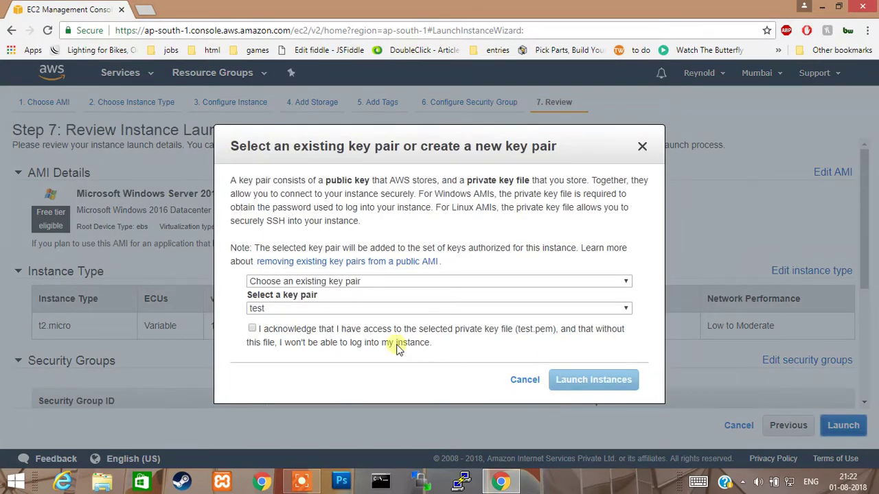
{"action": "left_click", "coordinate": [300, 330]}
{"action": "left_click", "coordinate": [608, 382]}
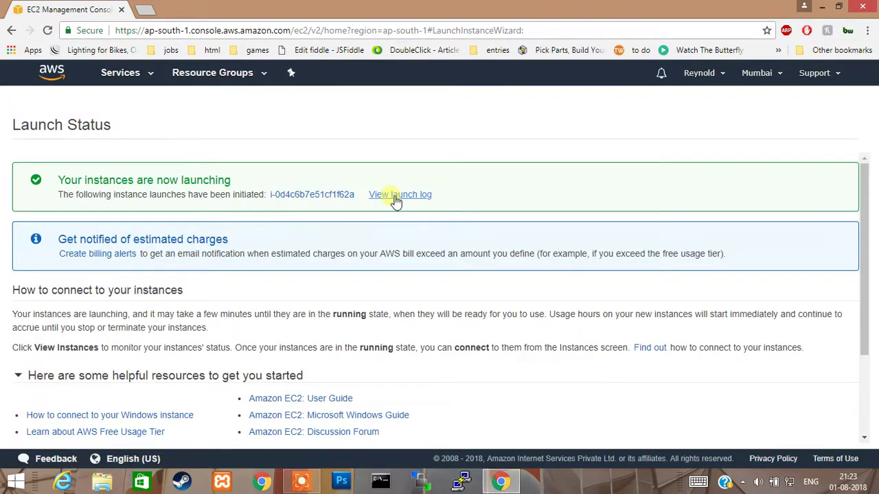
{"action": "left_click", "coordinate": [339, 195]}
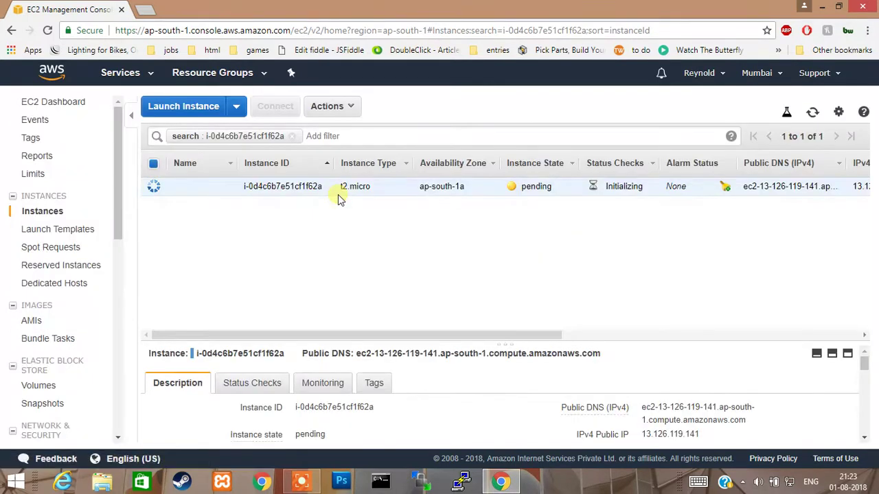
{"action": "scroll", "coordinate": [581, 384], "scroll_direction": "down", "scroll_amount": 1}
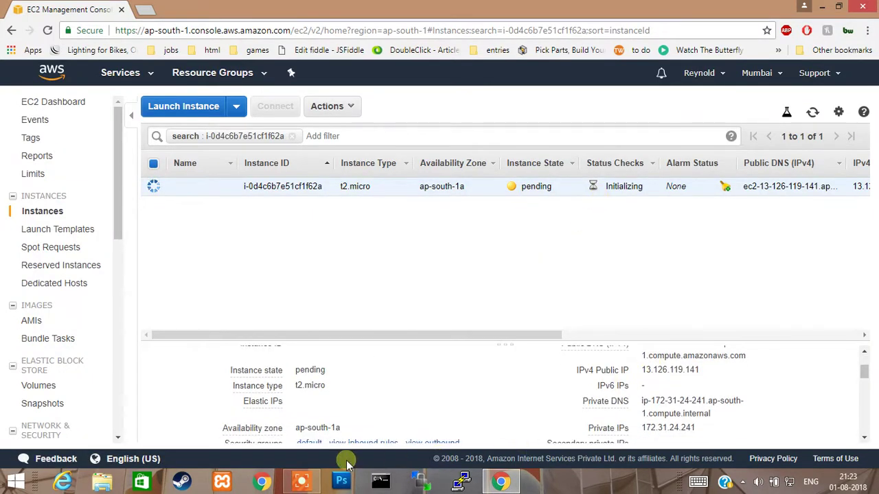
{"action": "mouse_move", "coordinate": [307, 483]}
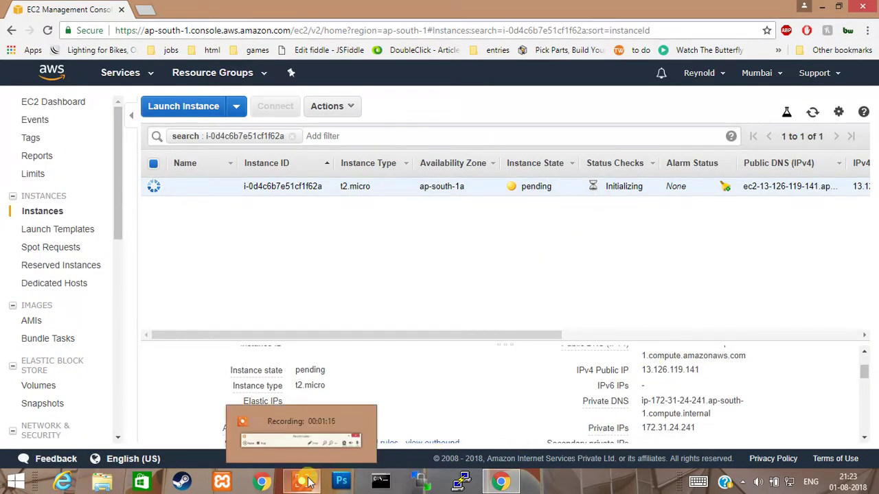
{"action": "left_click", "coordinate": [307, 483]}
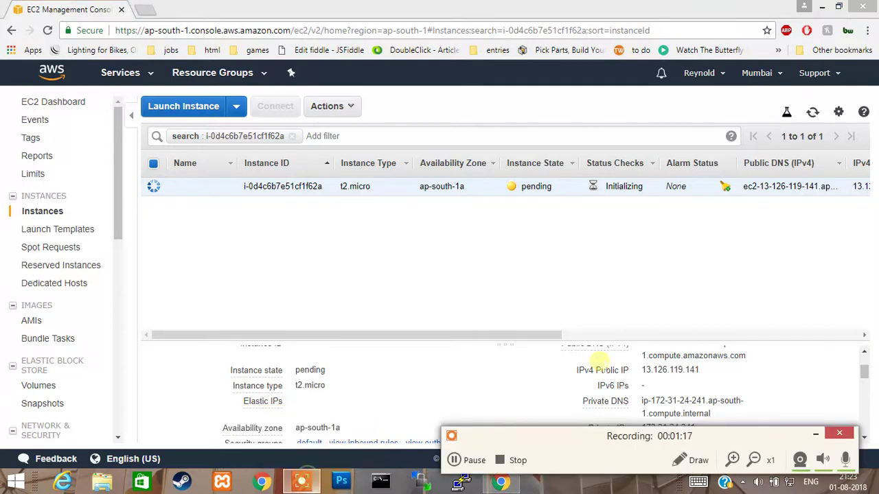
{"action": "left_click", "coordinate": [464, 459]}
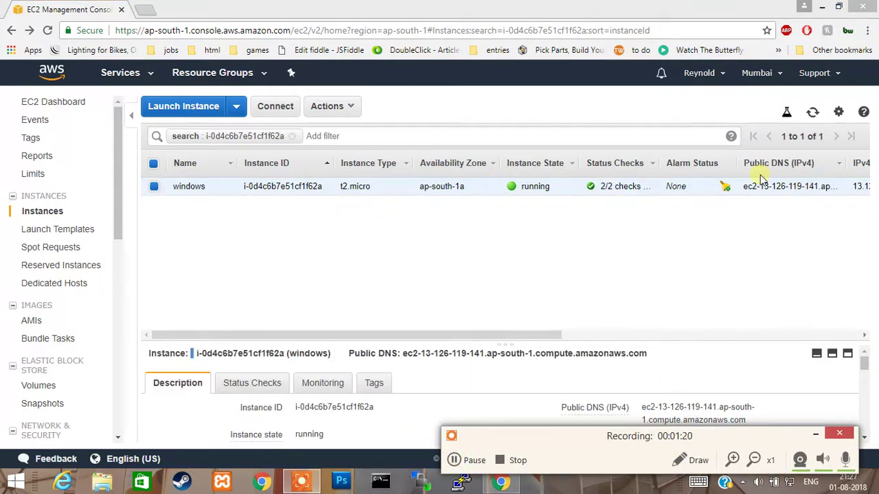
{"action": "left_click", "coordinate": [264, 182]}
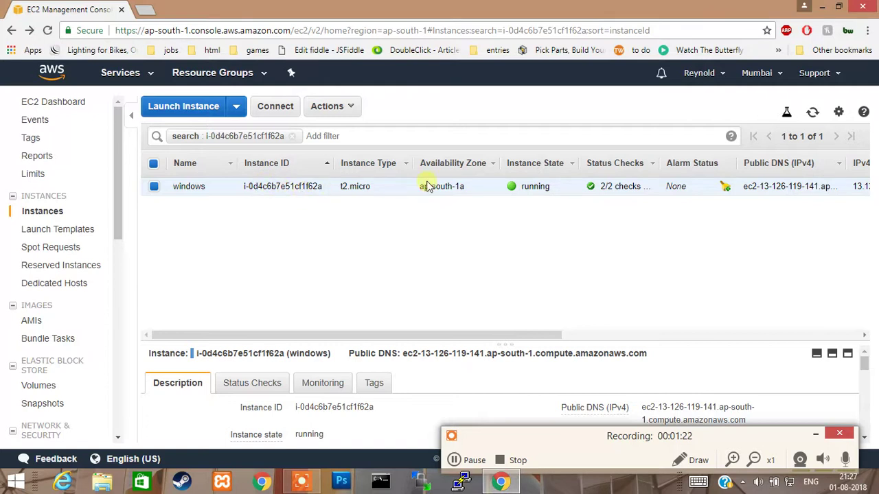
{"action": "left_click", "coordinate": [811, 436]}
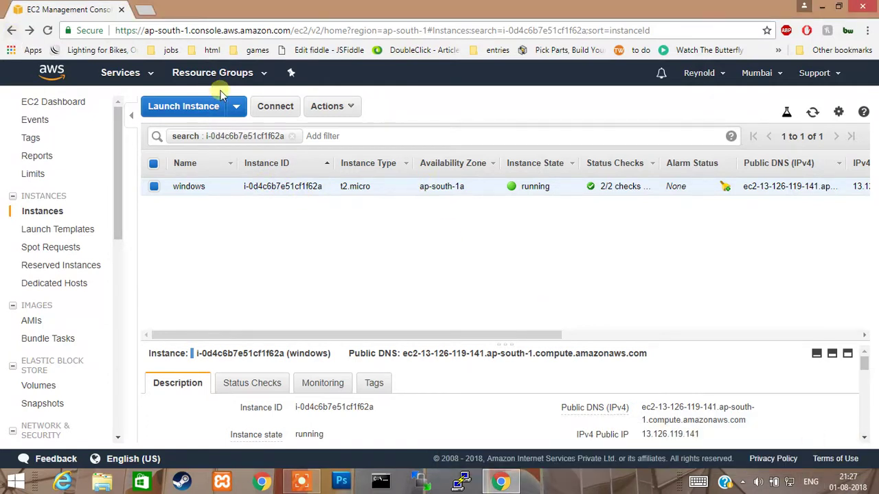
Open the connection options for the windows instance and download its Remote Desktop file.
{"action": "left_click", "coordinate": [293, 111]}
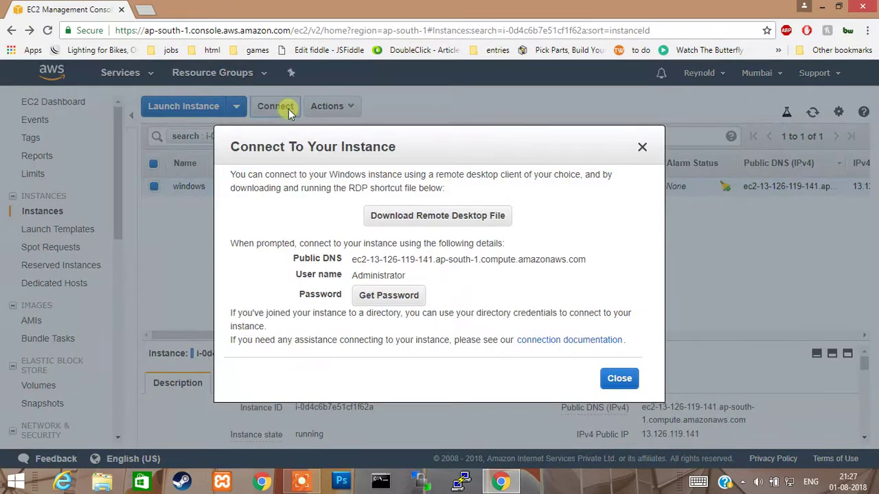
{"action": "left_click", "coordinate": [453, 218]}
Try to retrieve the Windows instance's auto-generated administrator password, reopening the connection options to retry.
{"action": "left_click", "coordinate": [405, 294]}
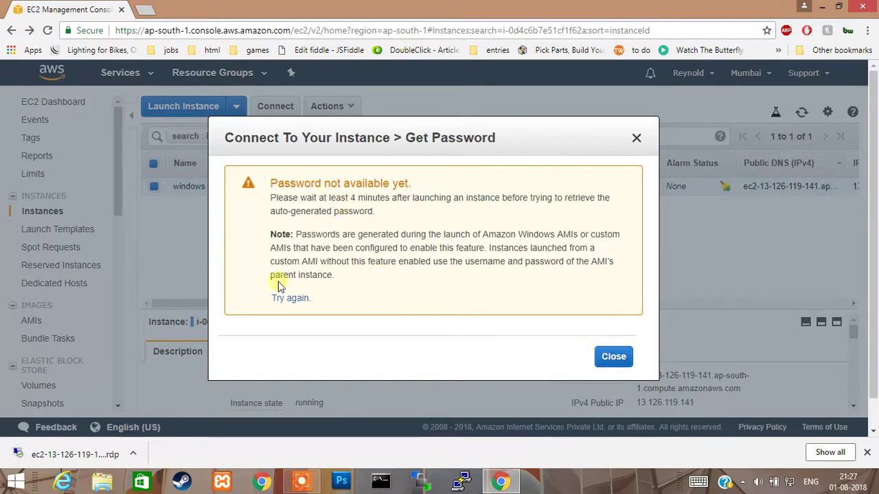
{"action": "left_click", "coordinate": [613, 356]}
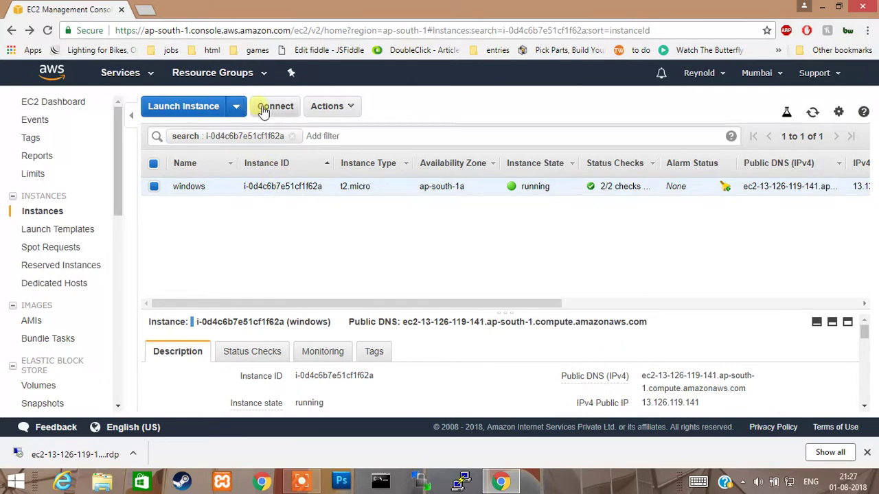
{"action": "left_click", "coordinate": [295, 110]}
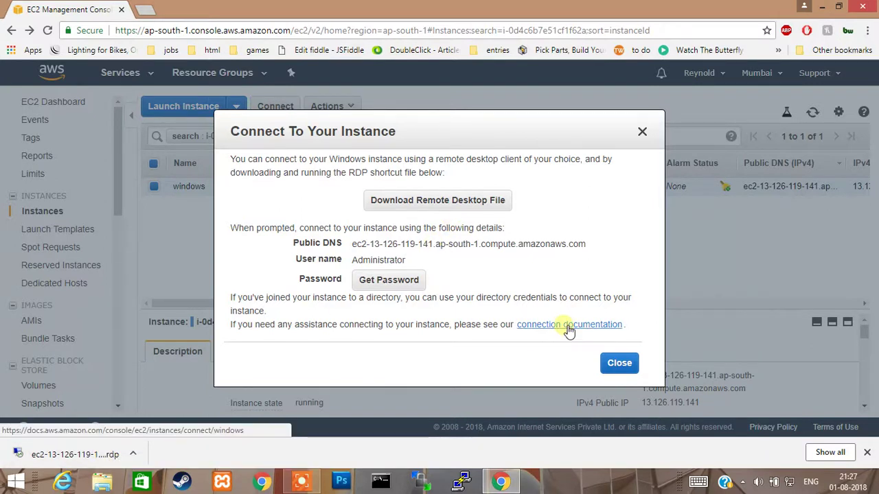
{"action": "left_click", "coordinate": [405, 288]}
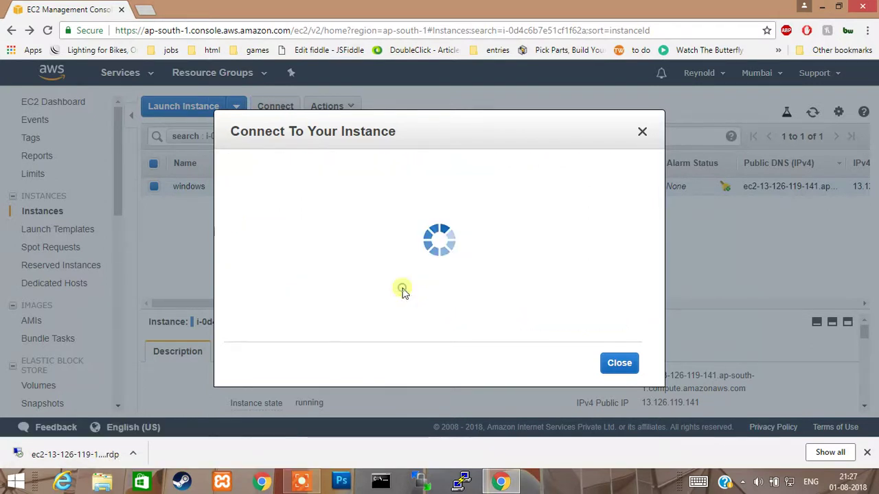
{"action": "left_click", "coordinate": [281, 300]}
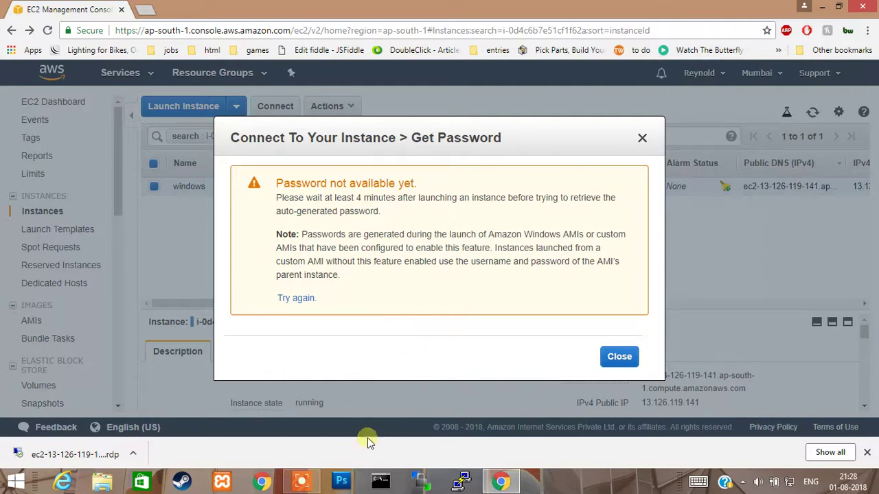
{"action": "left_click", "coordinate": [302, 482]}
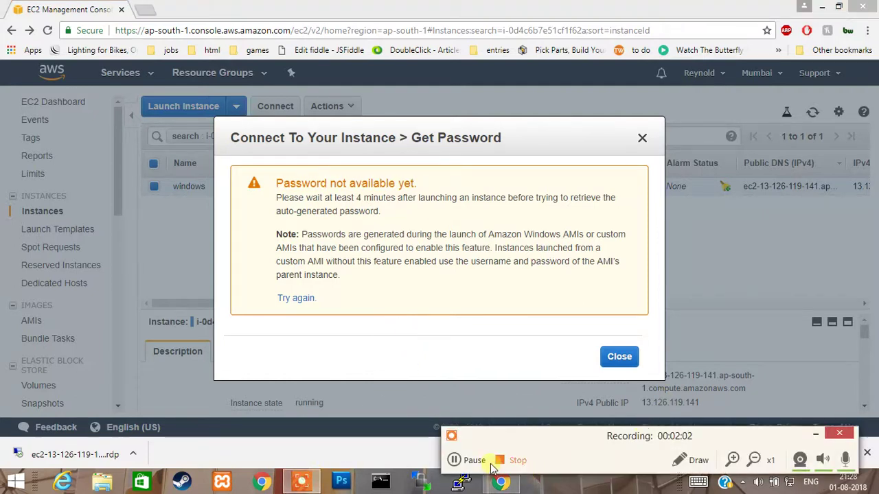
{"action": "left_click", "coordinate": [453, 460]}
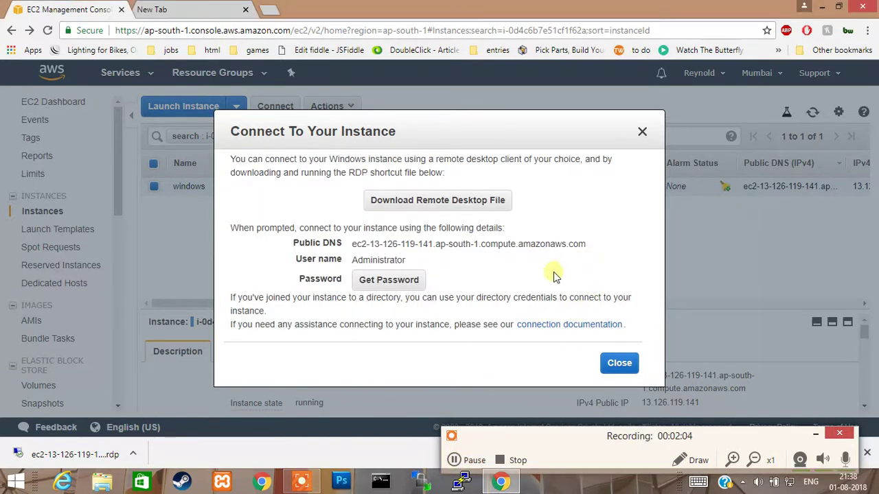
{"action": "left_click", "coordinate": [815, 437]}
Decrypt the Windows instance's administrator password using test.pem from the desktop's keys folder, copy the password, and close the connection details.
{"action": "left_click", "coordinate": [386, 278]}
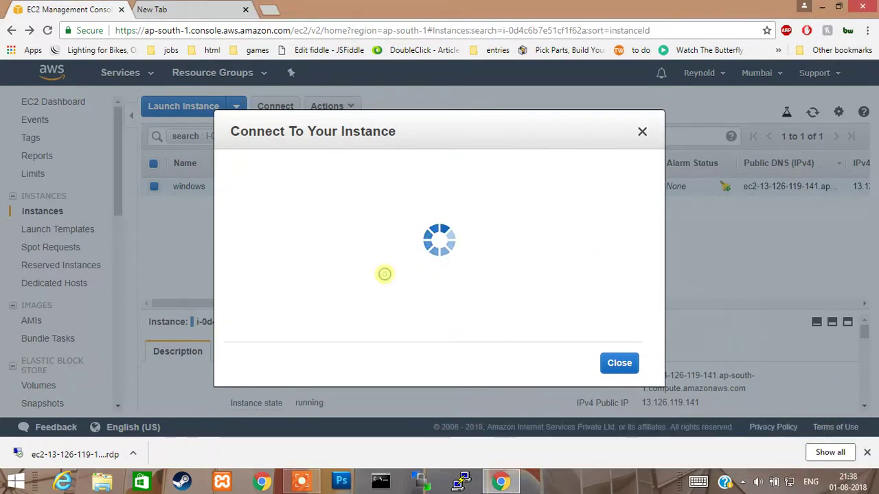
{"action": "left_click", "coordinate": [412, 218]}
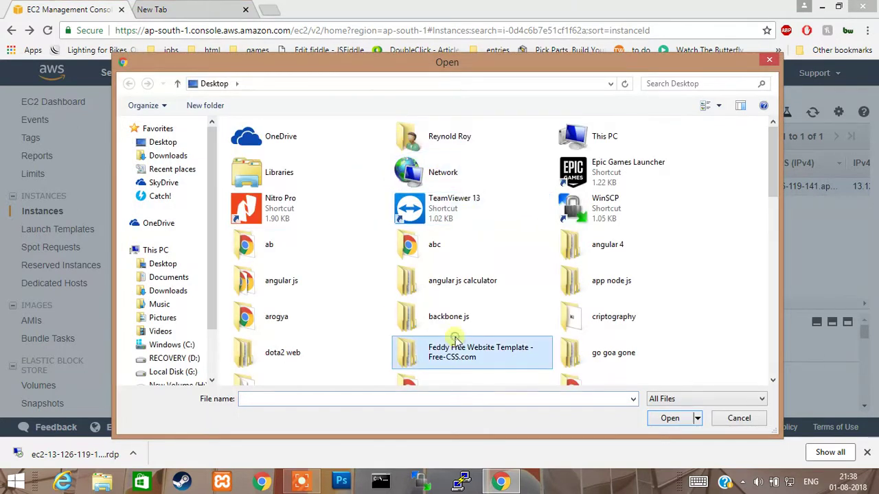
{"action": "key", "text": "k"}
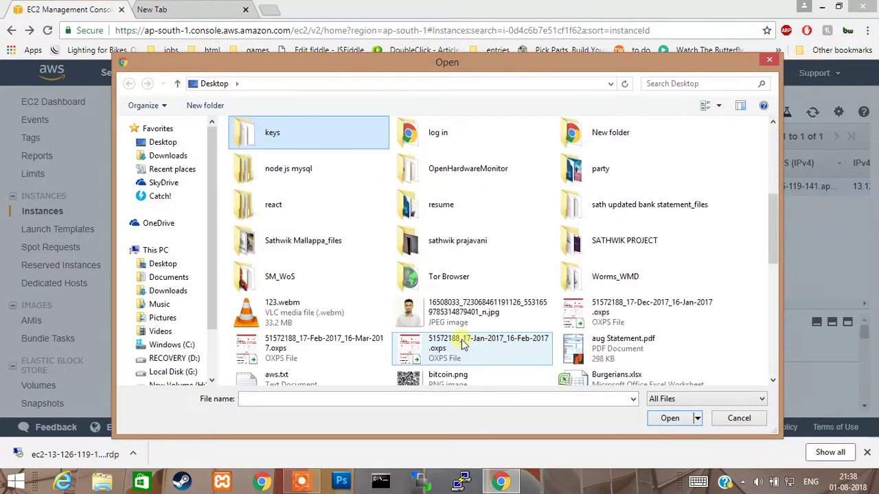
{"action": "double_click", "coordinate": [261, 131]}
{"action": "left_click_drag", "start_coordinate": [448, 61], "coordinate": [558, 87]}
{"action": "left_click", "coordinate": [403, 199]}
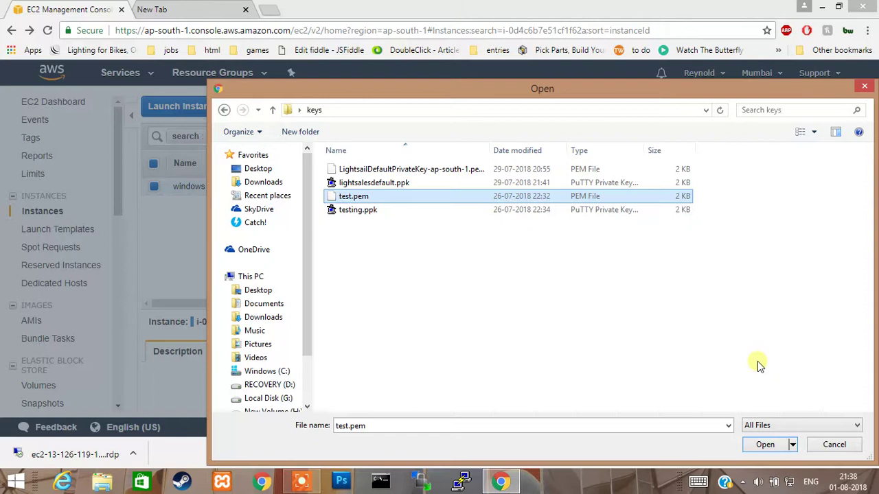
{"action": "left_click", "coordinate": [764, 449]}
{"action": "left_click", "coordinate": [589, 314]}
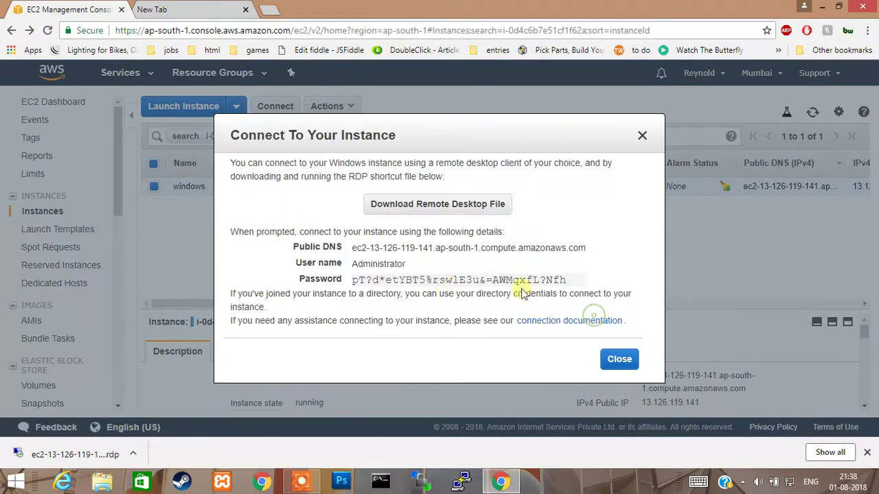
{"action": "left_click_drag", "start_coordinate": [575, 282], "coordinate": [353, 284]}
{"action": "left_click", "coordinate": [616, 370]}
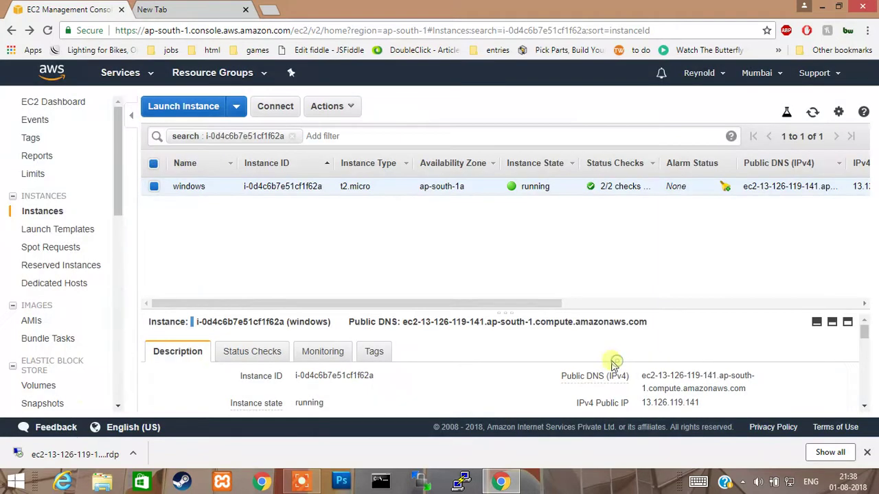
Try to connect to the windows instance with the downloaded Remote Desktop file, accepting the unknown publisher.
{"action": "left_click", "coordinate": [97, 454]}
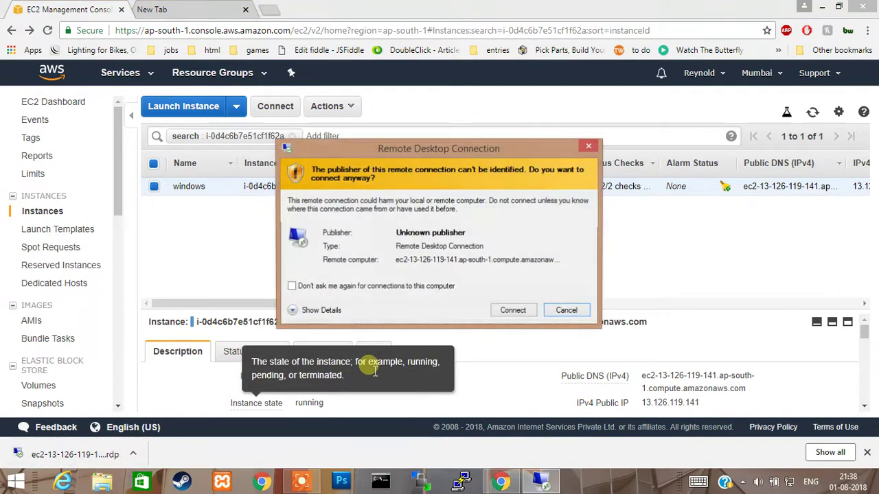
{"action": "left_click", "coordinate": [513, 310]}
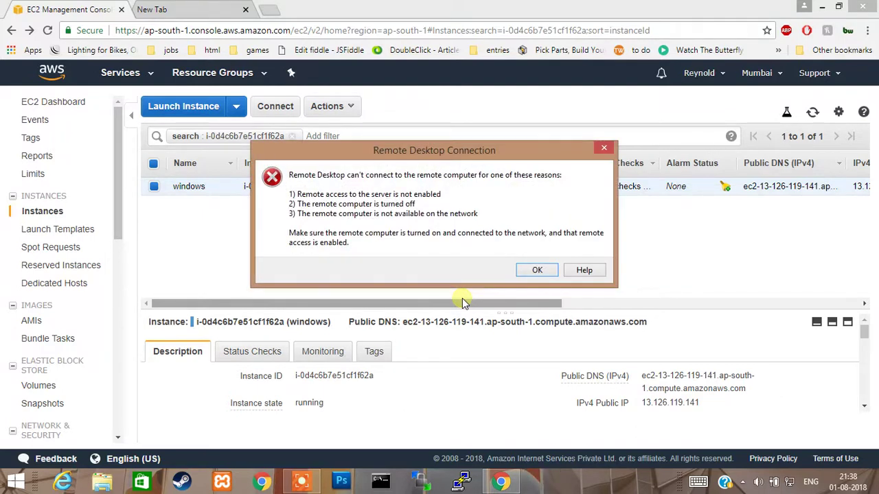
{"action": "left_click", "coordinate": [534, 271]}
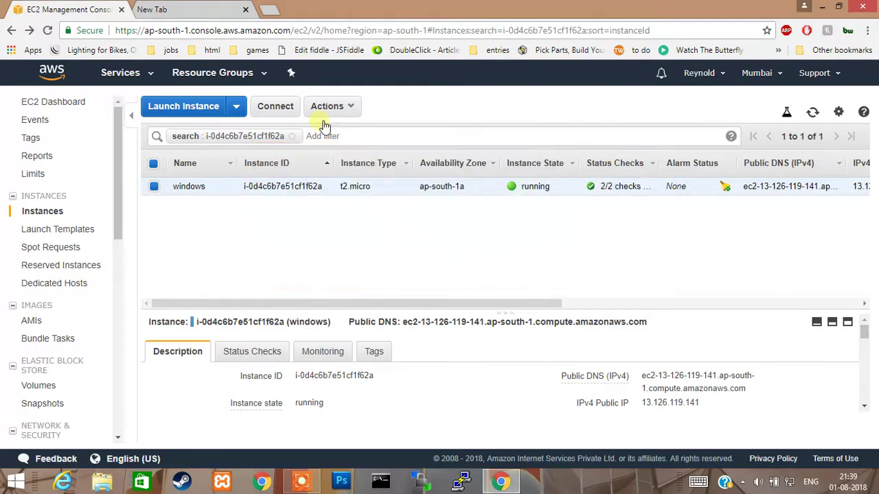
Download the windows instance's Remote Desktop file again and retry the connection with it.
{"action": "left_click", "coordinate": [289, 107]}
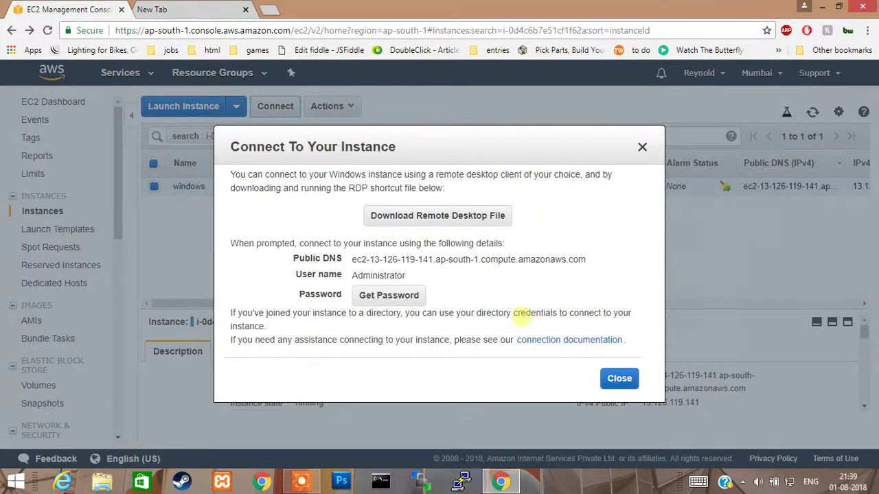
{"action": "left_click", "coordinate": [447, 218]}
{"action": "left_click", "coordinate": [82, 462]}
{"action": "left_click", "coordinate": [375, 289]}
{"action": "left_click", "coordinate": [511, 309]}
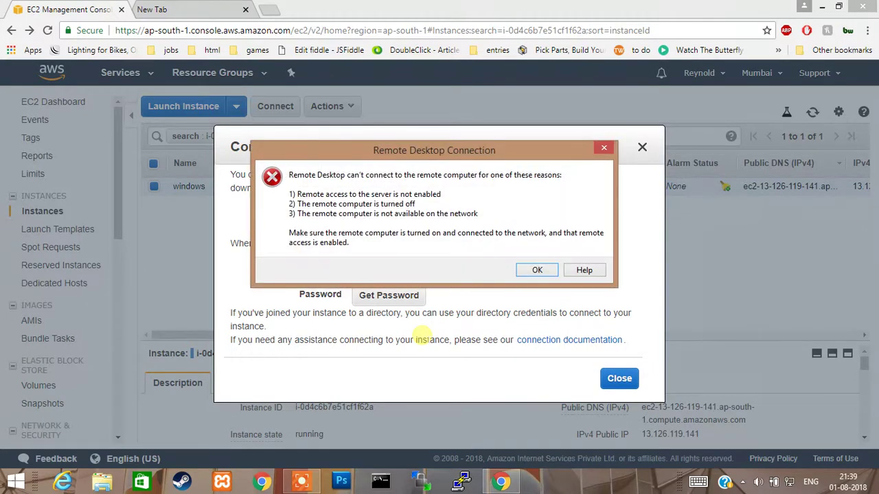
{"action": "left_click", "coordinate": [534, 271]}
{"action": "left_click", "coordinate": [644, 148]}
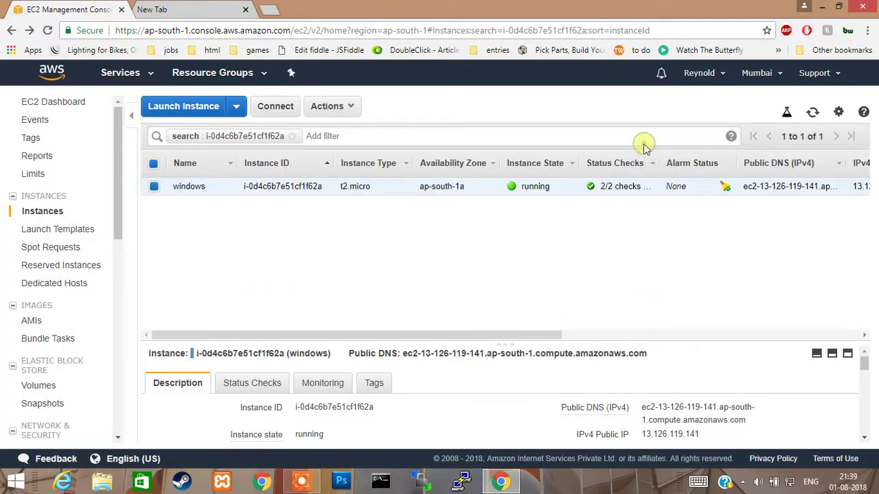
Review the windows instance's inbound and outbound security rules and open its default security group.
{"action": "scroll", "coordinate": [310, 387], "scroll_direction": "down", "scroll_amount": 2}
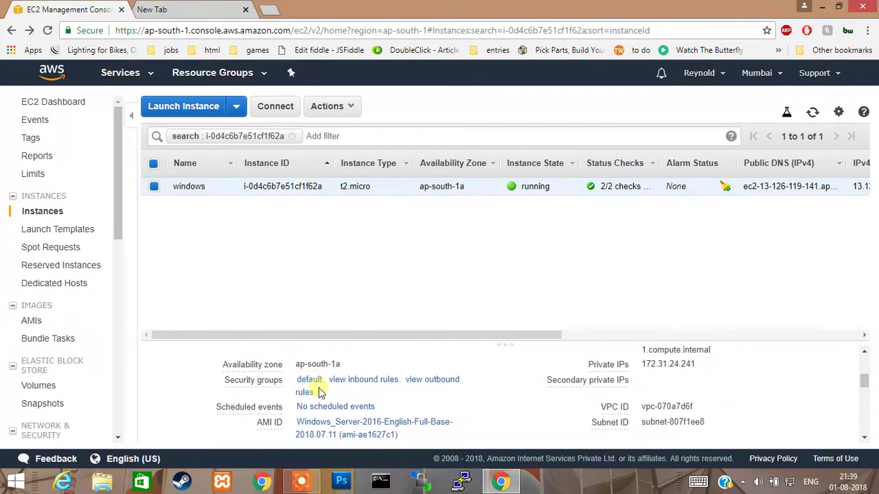
{"action": "left_click", "coordinate": [362, 381]}
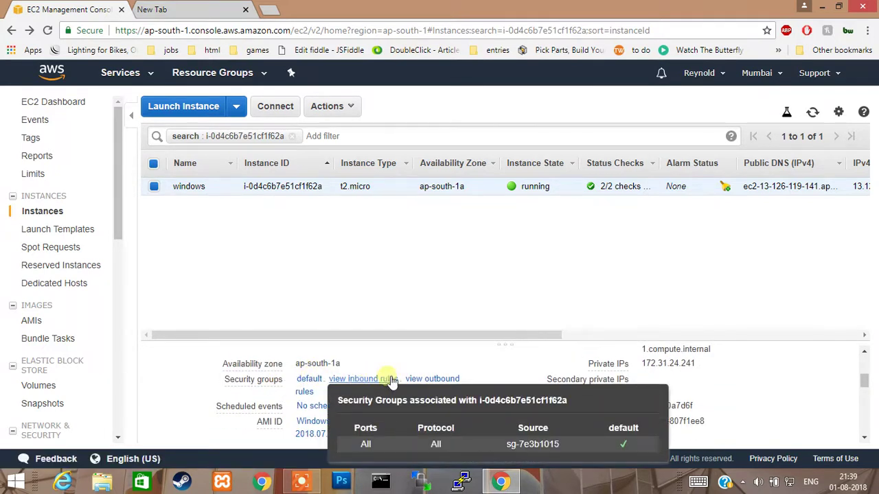
{"action": "left_click", "coordinate": [422, 381]}
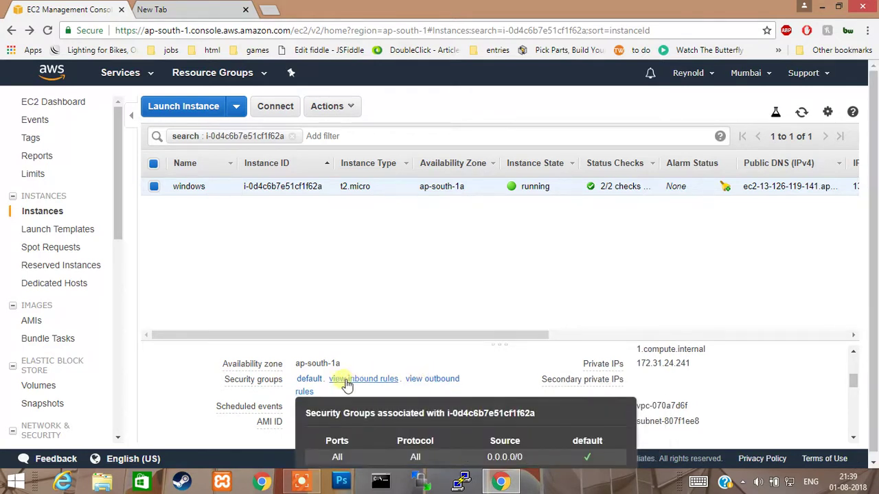
{"action": "left_click", "coordinate": [307, 379]}
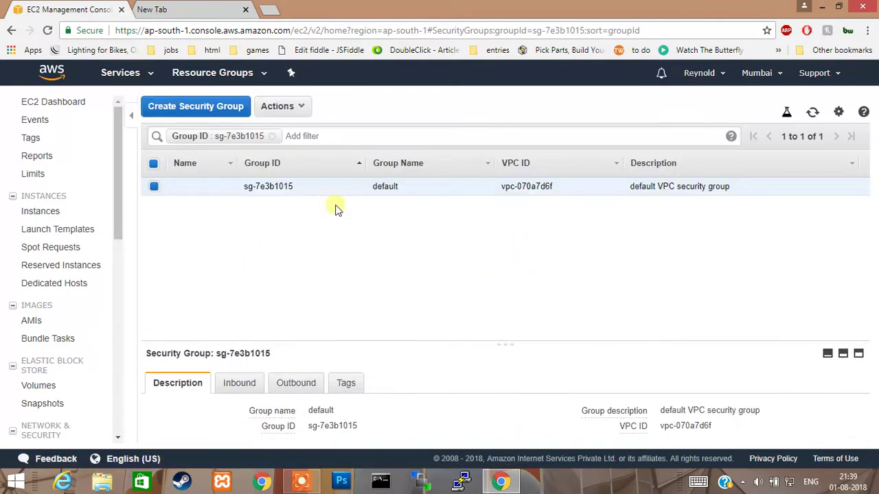
Open the default security group's inbound rules for editing.
{"action": "left_click", "coordinate": [301, 108]}
{"action": "left_click", "coordinate": [308, 143]}
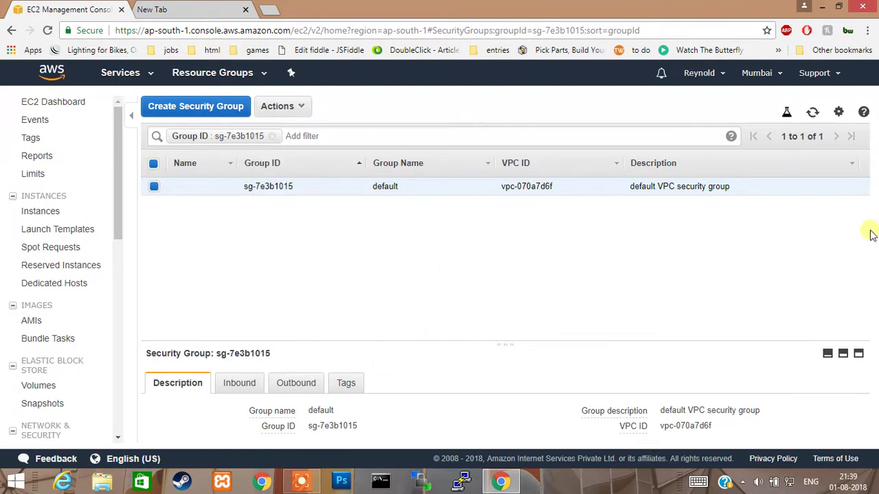
{"action": "left_click", "coordinate": [262, 389]}
{"action": "scroll", "coordinate": [657, 380], "scroll_direction": "down", "scroll_amount": 2}
{"action": "scroll", "coordinate": [767, 377], "scroll_direction": "up", "scroll_amount": 2}
{"action": "scroll", "coordinate": [866, 381], "scroll_direction": "down", "scroll_amount": 2}
{"action": "scroll", "coordinate": [863, 385], "scroll_direction": "up", "scroll_amount": 2}
{"action": "scroll", "coordinate": [862, 412], "scroll_direction": "down", "scroll_amount": 2}
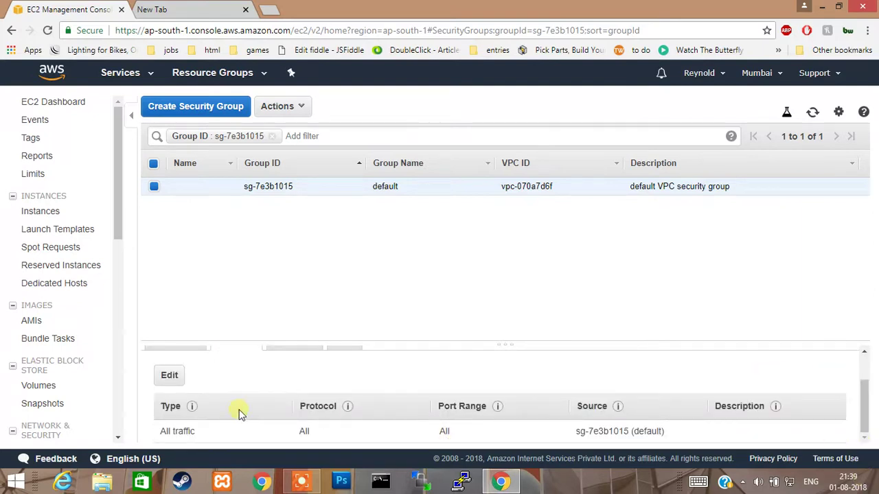
{"action": "left_click", "coordinate": [180, 376]}
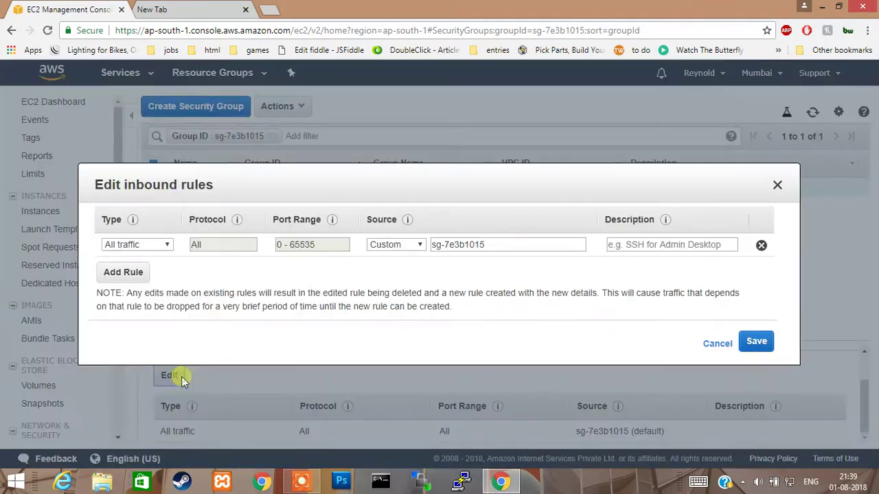
Set the All traffic inbound rule's source to Anywhere, remove the newly added Custom TCP rule, and save the inbound rules.
{"action": "left_click", "coordinate": [150, 246]}
{"action": "left_click", "coordinate": [149, 248]}
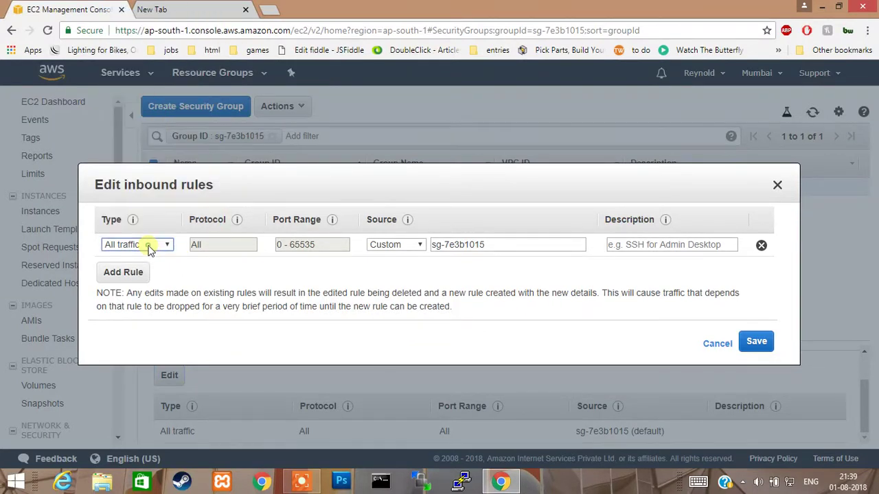
{"action": "left_click", "coordinate": [130, 272]}
{"action": "left_click", "coordinate": [148, 268]}
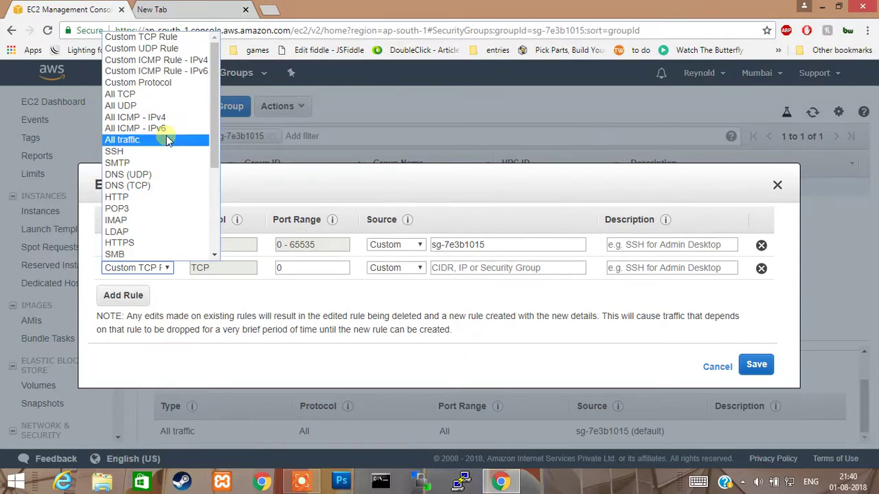
{"action": "left_click", "coordinate": [404, 315]}
{"action": "left_click", "coordinate": [405, 246]}
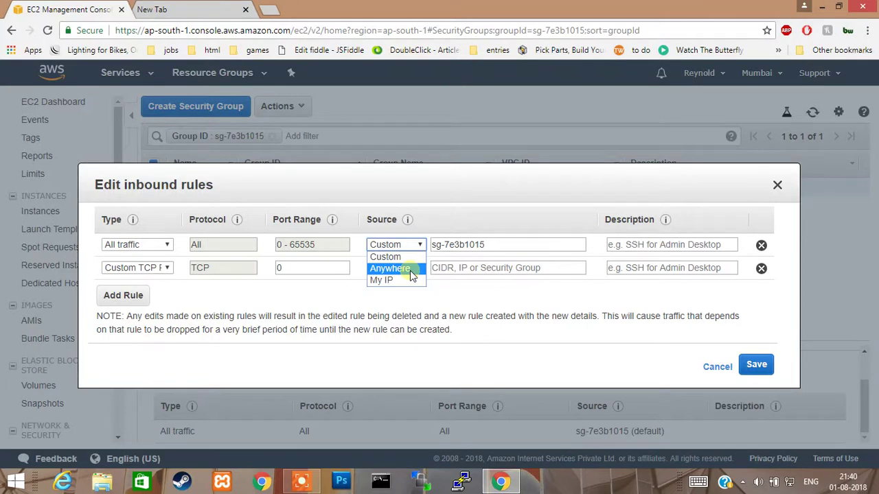
{"action": "left_click", "coordinate": [410, 275]}
{"action": "left_click", "coordinate": [409, 246]}
{"action": "left_click", "coordinate": [410, 279]}
{"action": "left_click", "coordinate": [412, 244]}
{"action": "left_click", "coordinate": [412, 265]}
{"action": "left_click", "coordinate": [761, 366]}
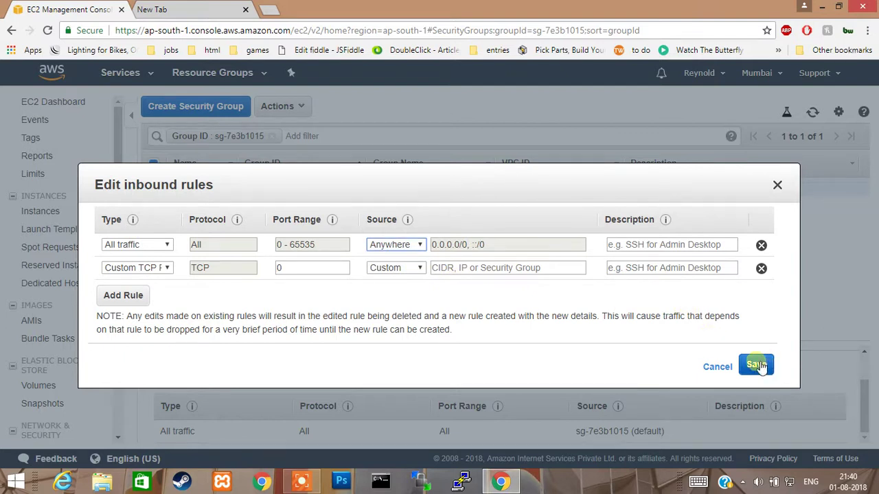
{"action": "left_click", "coordinate": [760, 268]}
{"action": "left_click", "coordinate": [759, 341]}
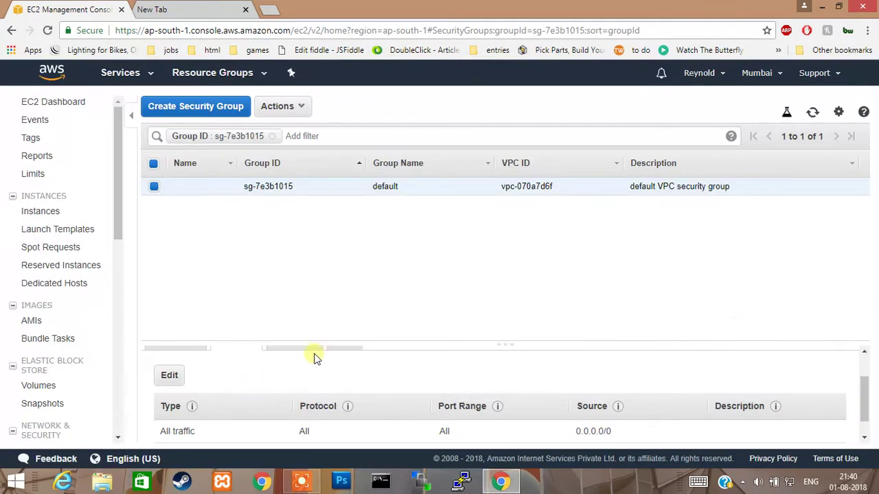
Set the default security group's All traffic outbound rule destination to Anywhere and save the outbound rules.
{"action": "left_click", "coordinate": [310, 352]}
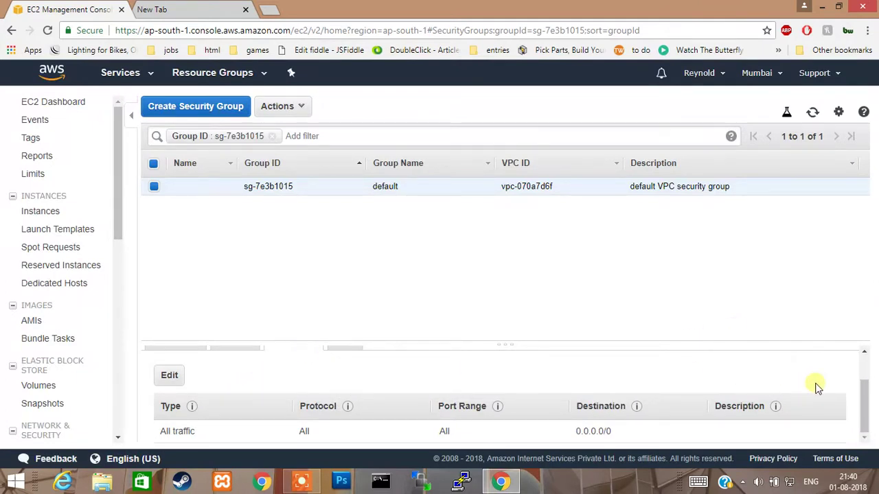
{"action": "left_click_drag", "start_coordinate": [863, 392], "coordinate": [863, 415]}
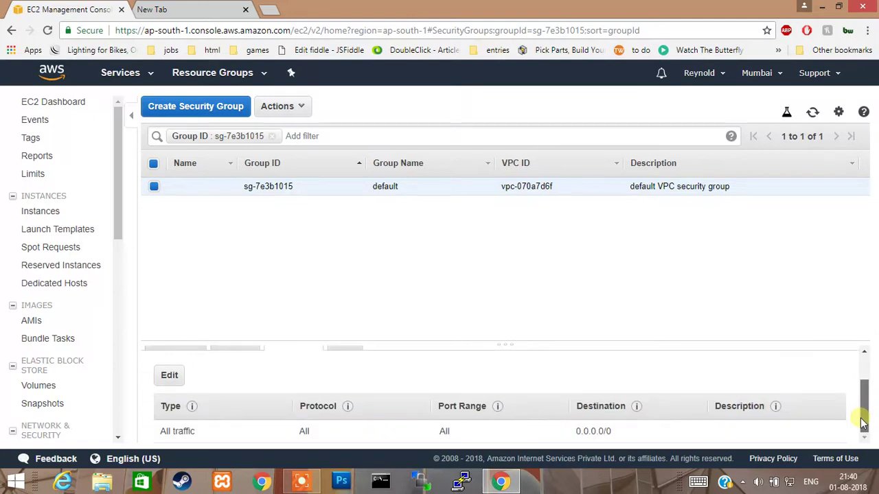
{"action": "left_click", "coordinate": [169, 377]}
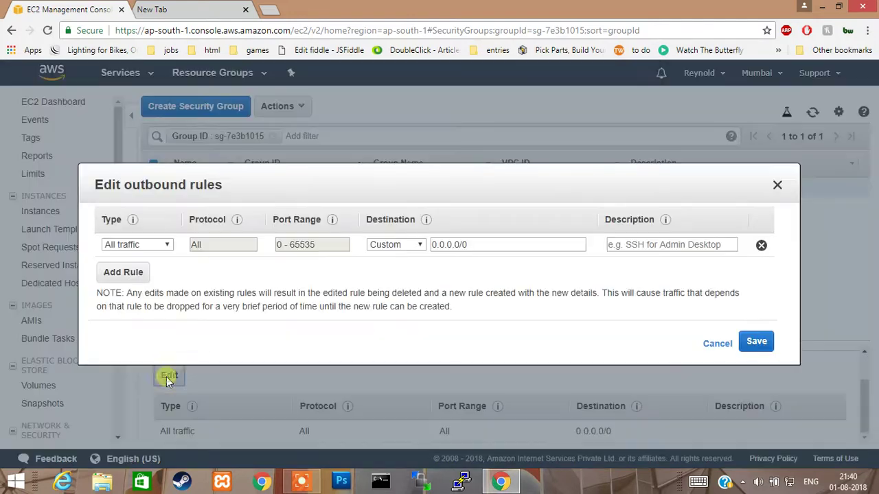
{"action": "left_click", "coordinate": [395, 246]}
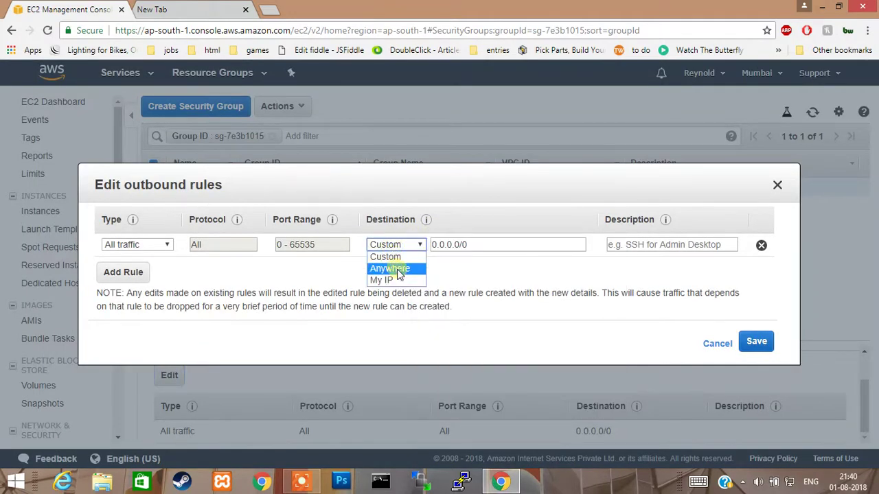
{"action": "left_click", "coordinate": [396, 268]}
{"action": "left_click", "coordinate": [755, 341]}
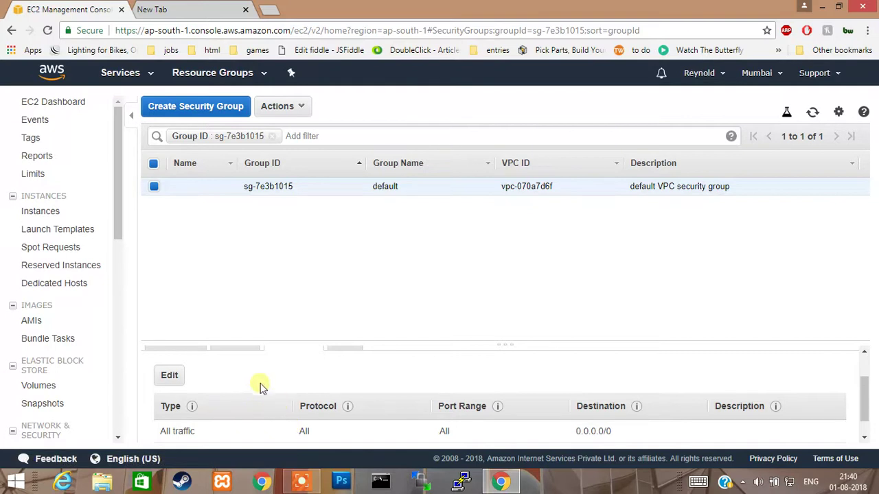
{"action": "scroll", "coordinate": [271, 386], "scroll_direction": "down", "scroll_amount": 1}
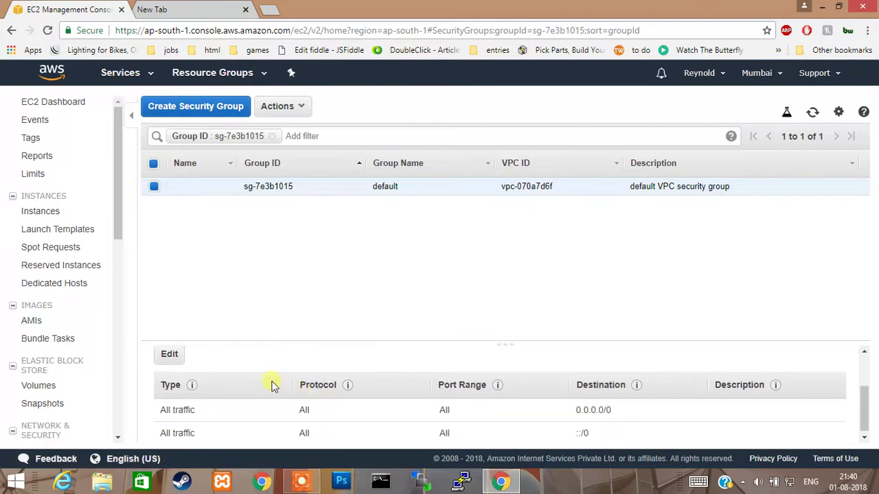
Select the windows instance in the instances list, and open its most recently downloaded RDP file from the browser's downloads.
{"action": "left_click", "coordinate": [55, 211]}
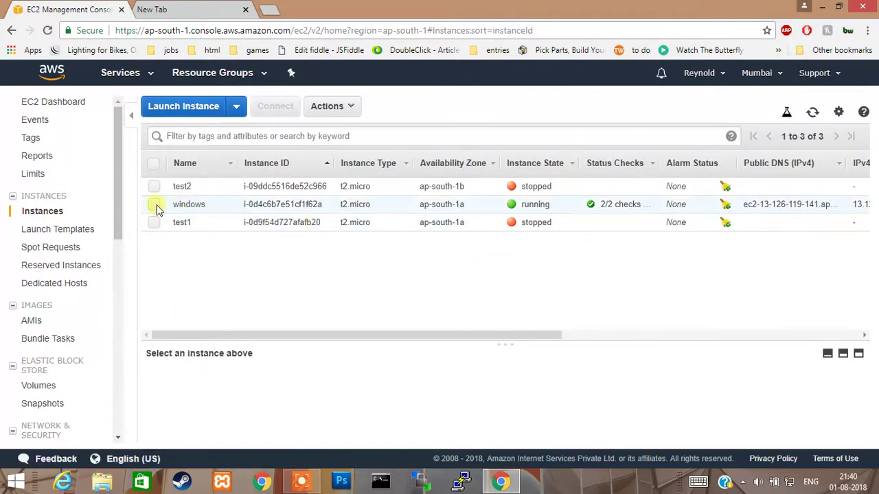
{"action": "left_click", "coordinate": [154, 205]}
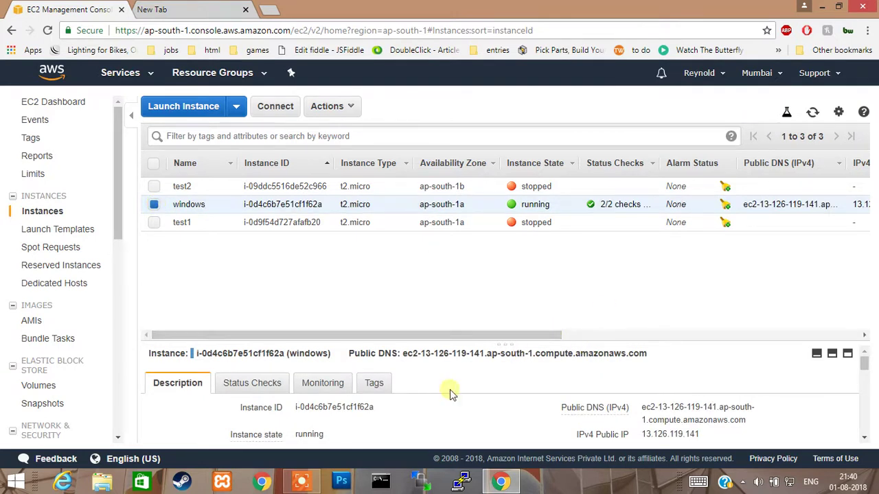
{"action": "left_click", "coordinate": [867, 30]}
{"action": "left_click", "coordinate": [749, 114]}
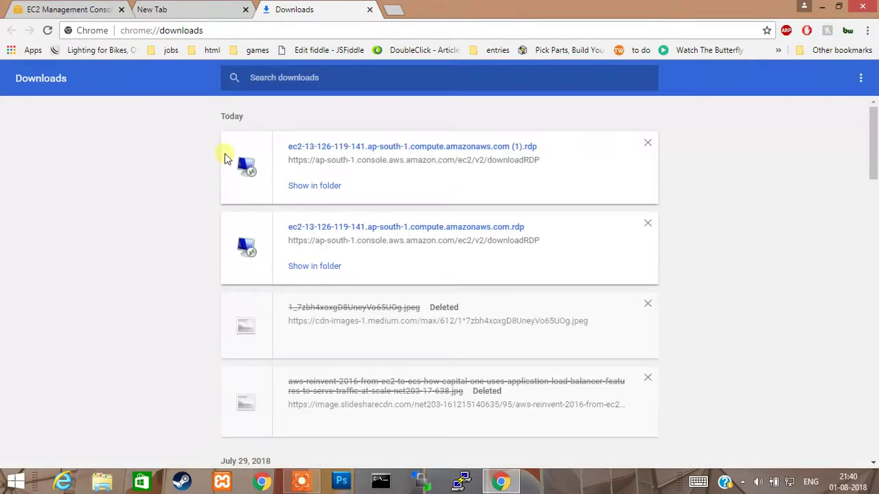
{"action": "left_click", "coordinate": [369, 146]}
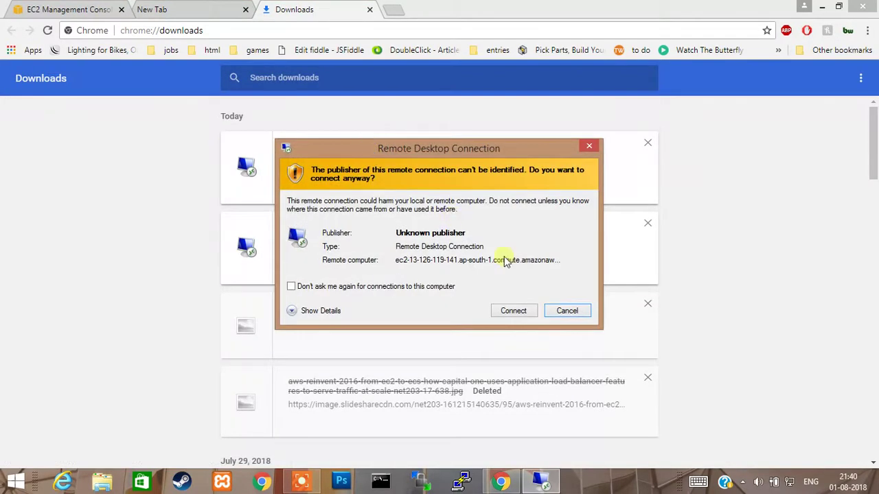
Connect to the remote computer by pasting the Administrator account password and accepting the untrusted certificate.
{"action": "left_click", "coordinate": [513, 311]}
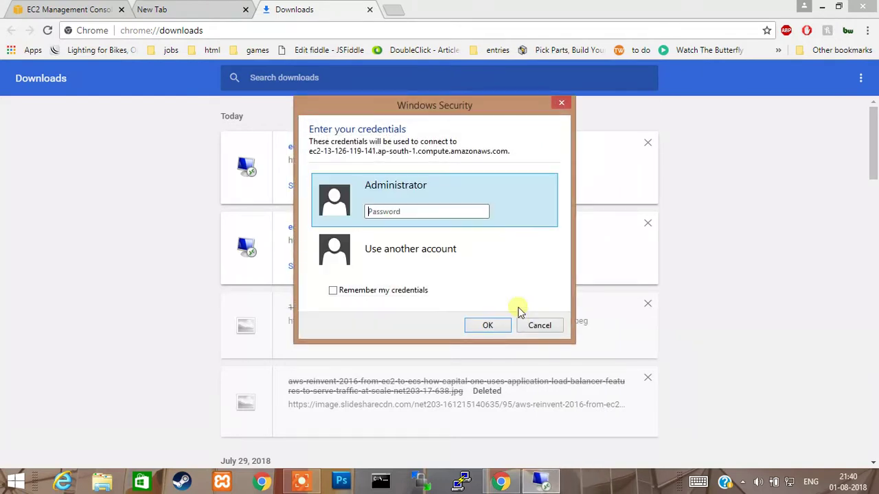
{"action": "key", "text": "ctrl+v"}
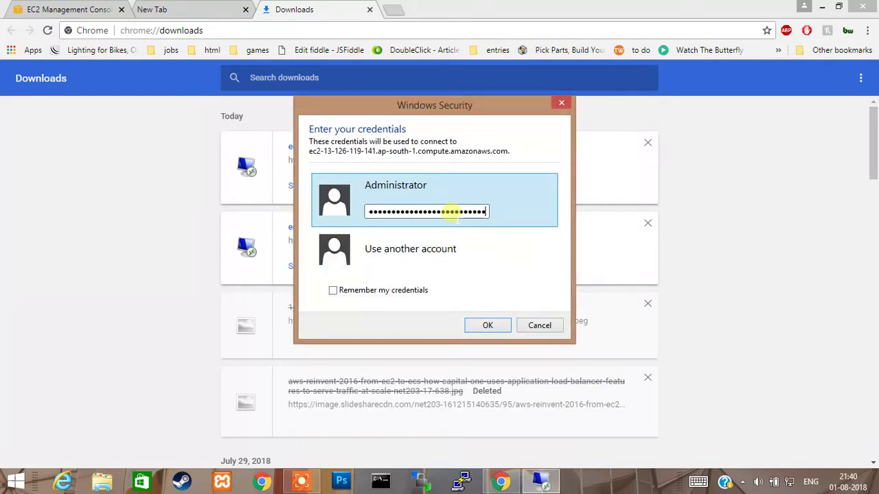
{"action": "left_click", "coordinate": [487, 325]}
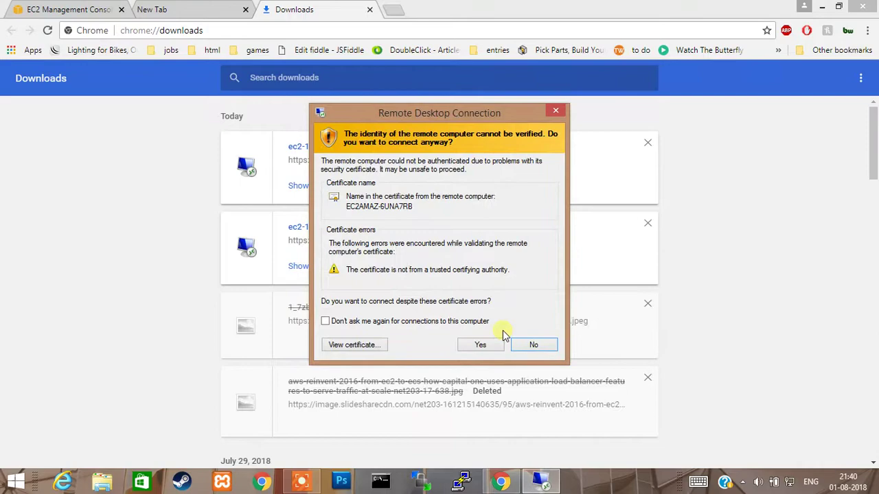
{"action": "left_click", "coordinate": [482, 346]}
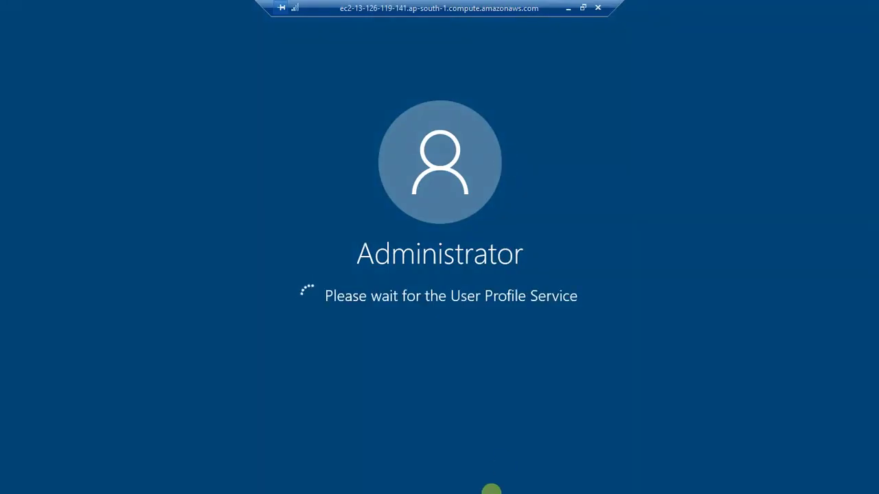
{"action": "left_click", "coordinate": [583, 7]}
{"action": "left_click", "coordinate": [305, 484]}
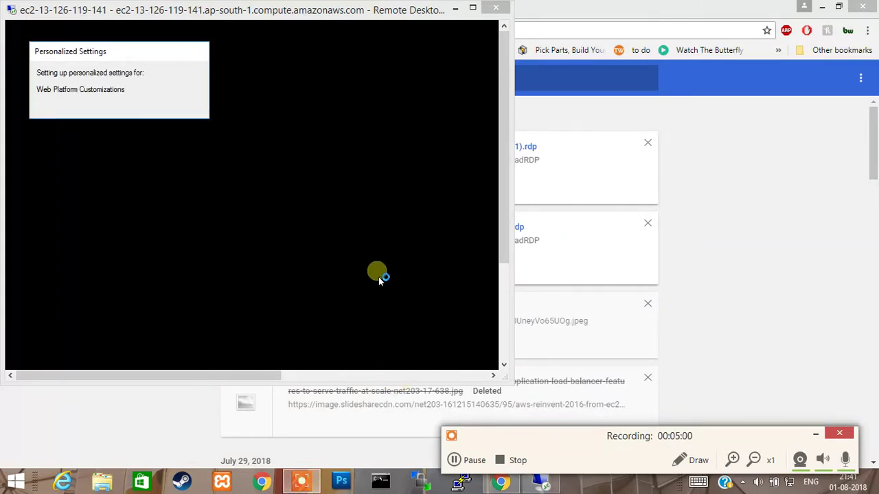
{"action": "left_click", "coordinate": [471, 465]}
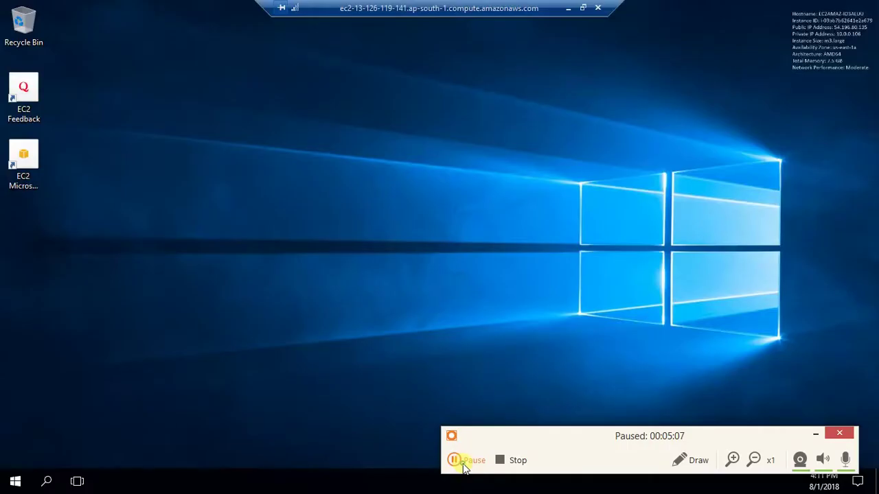
{"action": "left_click", "coordinate": [464, 461]}
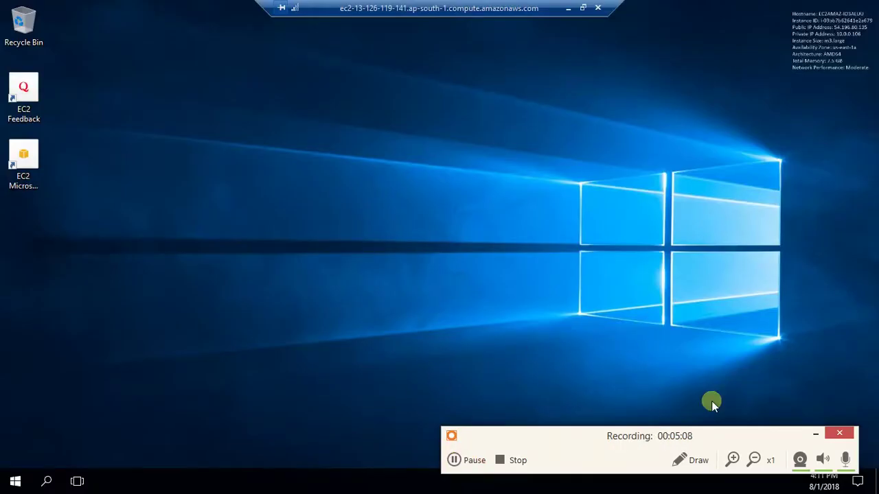
{"action": "left_click", "coordinate": [810, 437]}
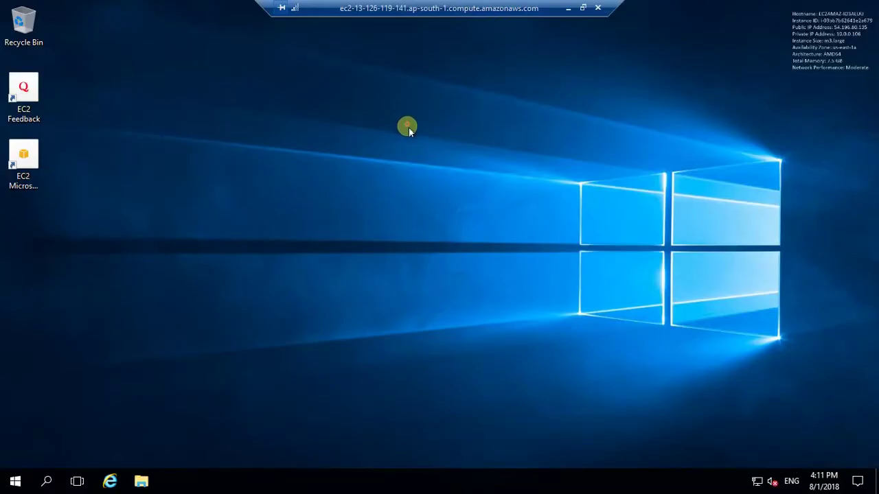
Refresh the remote server's desktop and launch Server Manager, closing the command window that opens.
{"action": "right_click", "coordinate": [446, 183]}
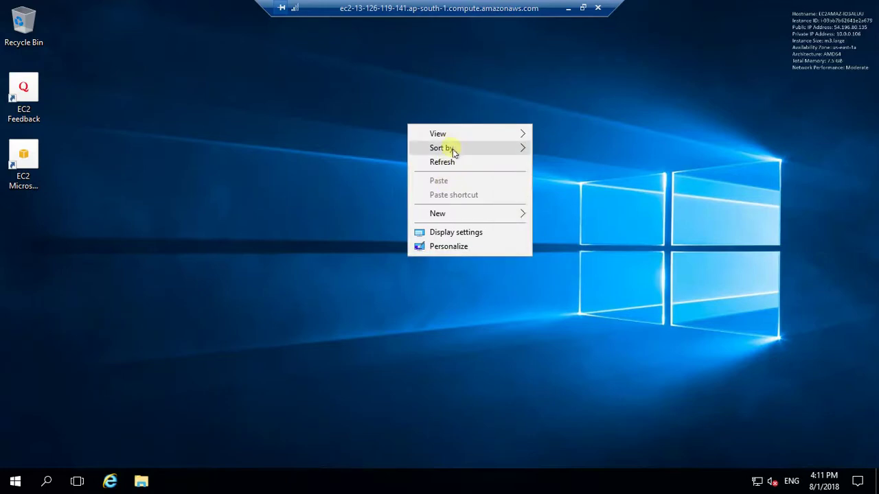
{"action": "left_click", "coordinate": [464, 161]}
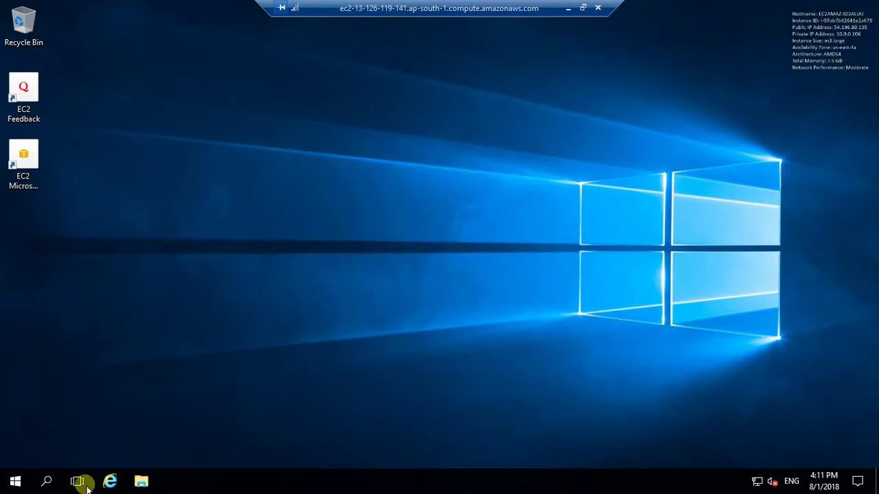
{"action": "left_click", "coordinate": [14, 482]}
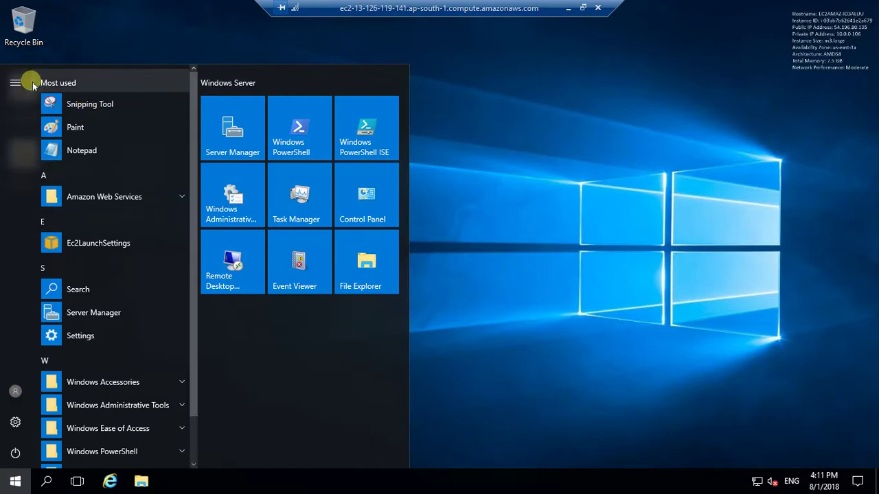
{"action": "left_click", "coordinate": [100, 314]}
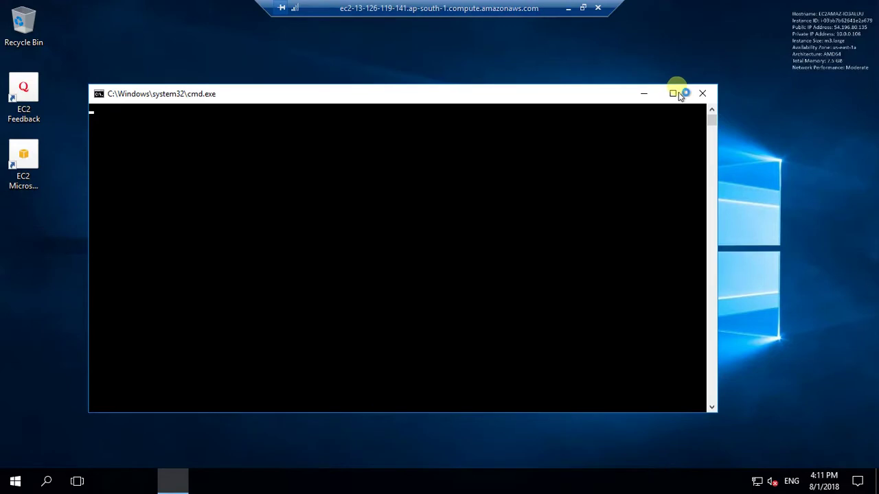
{"action": "left_click", "coordinate": [701, 93]}
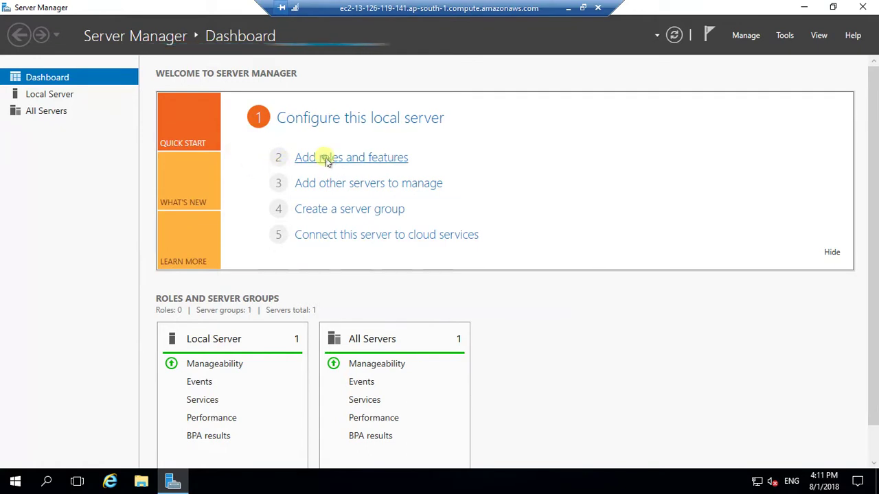
Try to start adding roles and features from the Server Manager dashboard.
{"action": "left_click", "coordinate": [324, 159]}
{"action": "left_click", "coordinate": [541, 289]}
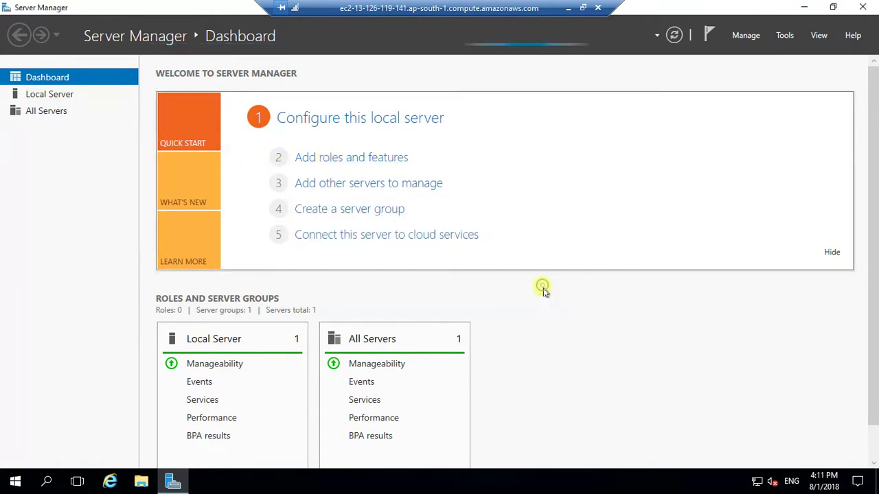
{"action": "left_click", "coordinate": [366, 165]}
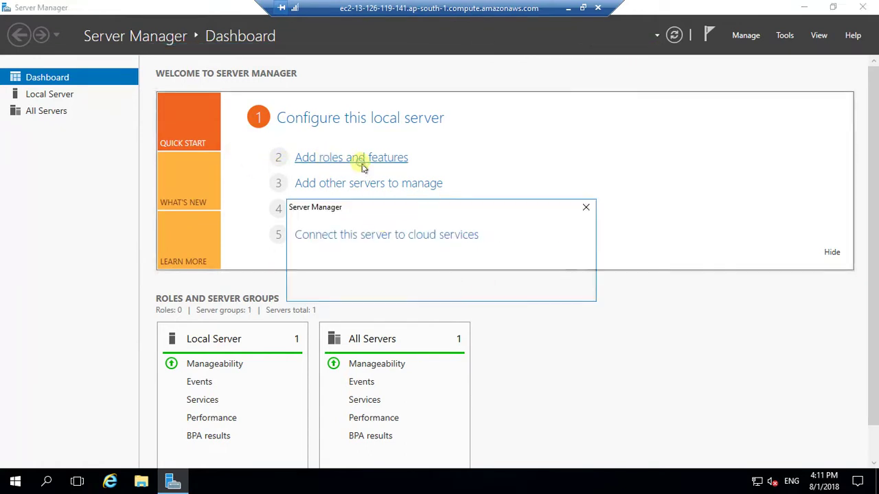
{"action": "left_click", "coordinate": [555, 287]}
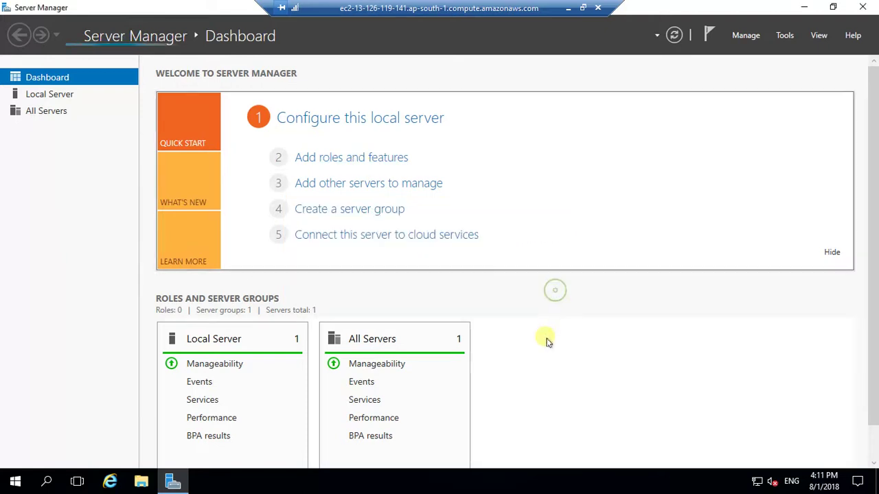
Look over the Server Manager dashboard and the local server's properties, including its hardware details.
{"action": "scroll", "coordinate": [532, 322], "scroll_direction": "down", "scroll_amount": 1}
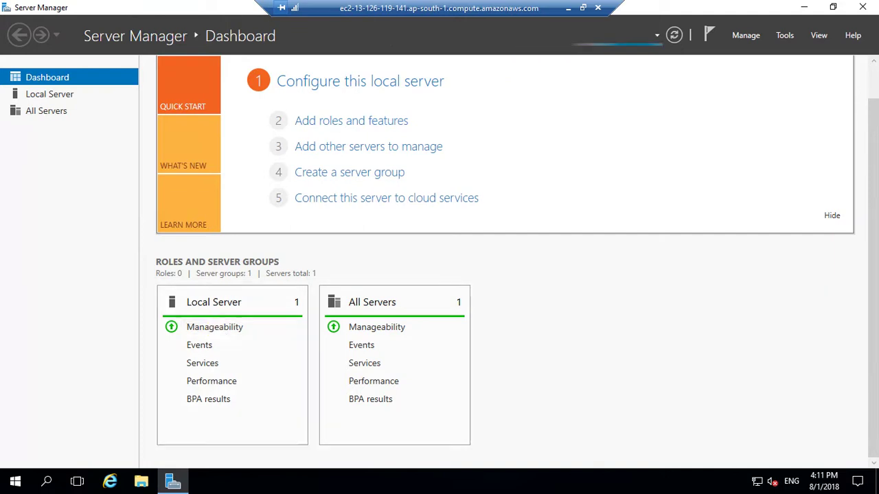
{"action": "left_click", "coordinate": [36, 97]}
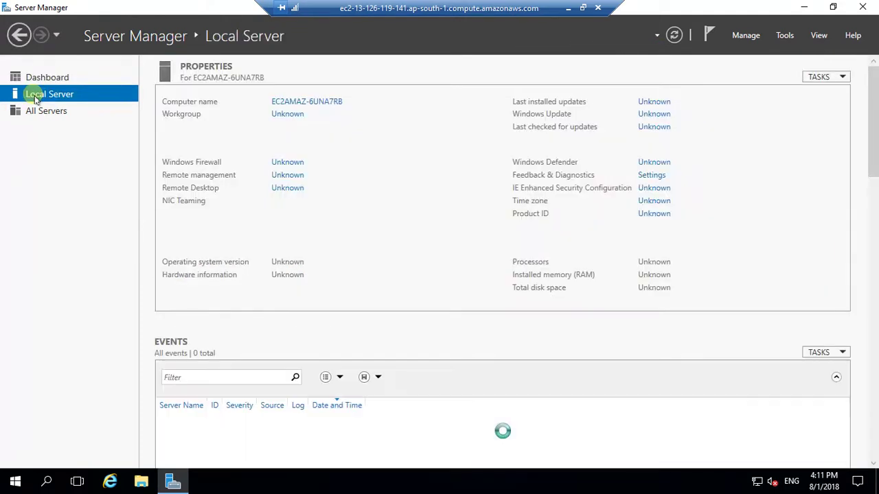
{"action": "left_click", "coordinate": [47, 79]}
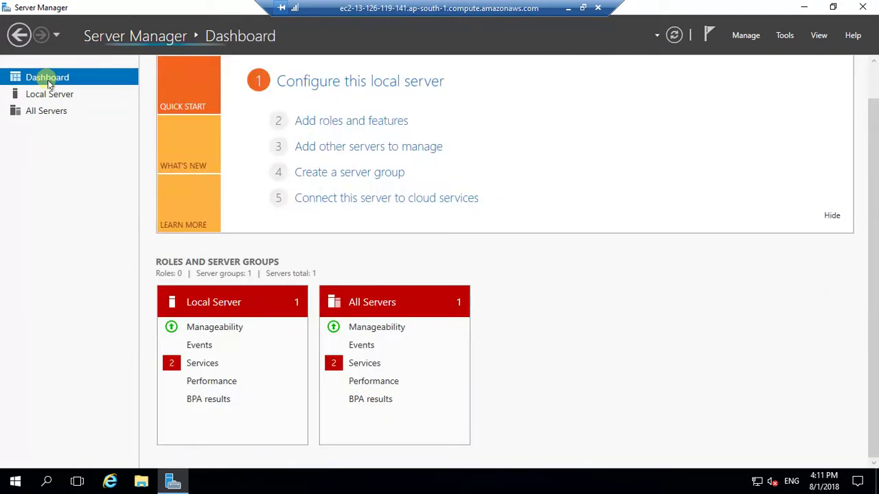
{"action": "left_click", "coordinate": [421, 87]}
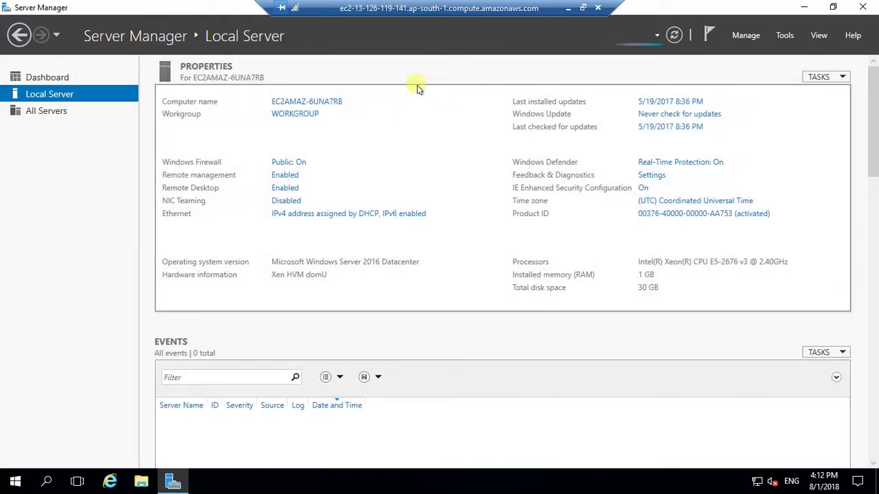
{"action": "scroll", "coordinate": [604, 320], "scroll_direction": "down", "scroll_amount": 1}
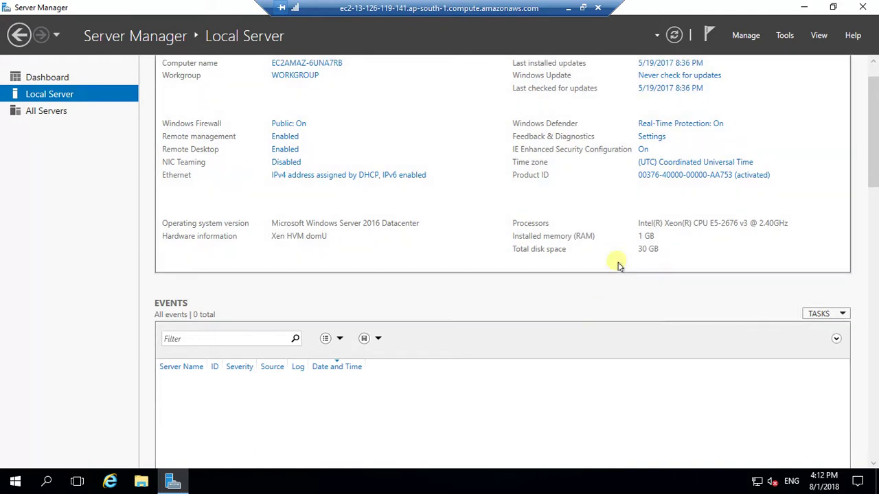
Start the Add Roles and Features Wizard with a role-based or feature-based installation on the EC2AMAZ-6UNA7RB server from the server pool.
{"action": "left_click", "coordinate": [746, 37]}
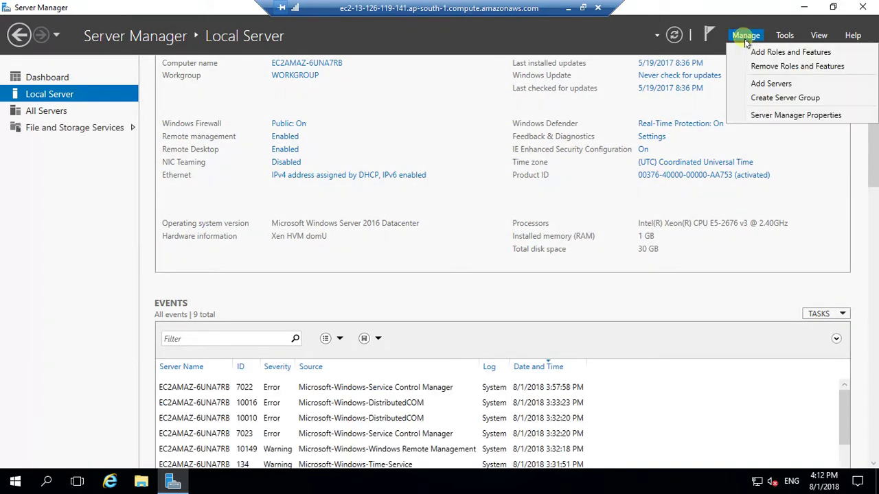
{"action": "left_click", "coordinate": [745, 52]}
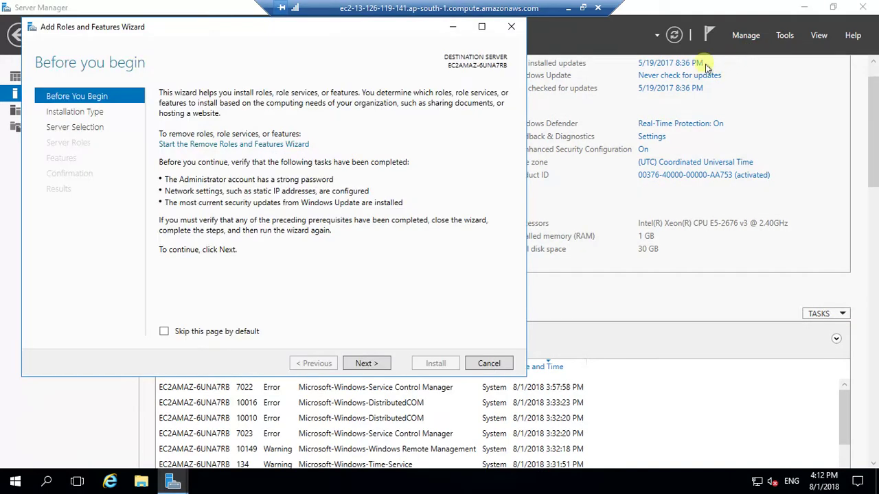
{"action": "left_click", "coordinate": [363, 365]}
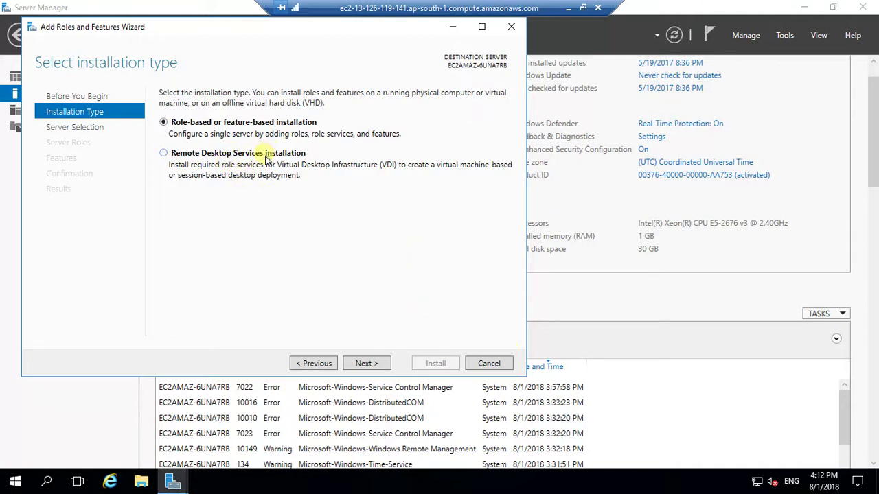
{"action": "left_click", "coordinate": [373, 365]}
{"action": "left_click", "coordinate": [372, 364]}
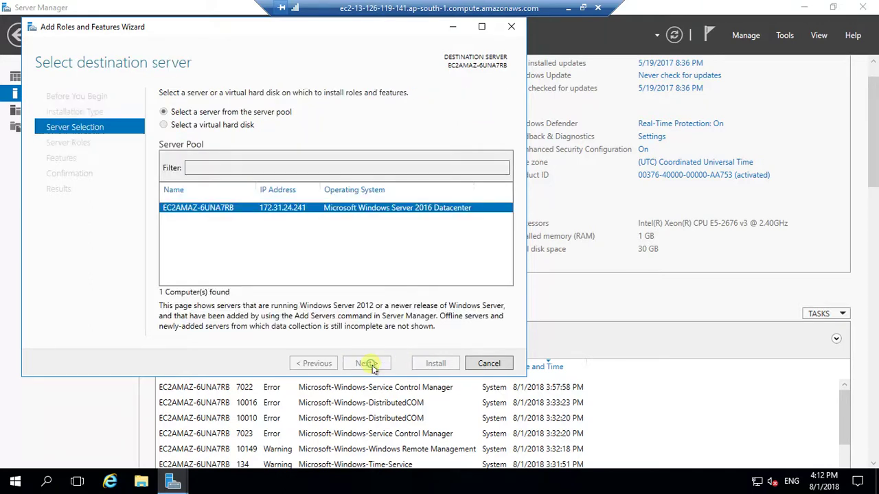
Select the Web Server (IIS) role, confirm its addition, and continue to the features selection.
{"action": "scroll", "coordinate": [296, 222], "scroll_direction": "down", "scroll_amount": 1}
{"action": "scroll", "coordinate": [288, 240], "scroll_direction": "up", "scroll_amount": 1}
{"action": "scroll", "coordinate": [259, 278], "scroll_direction": "down", "scroll_amount": 1}
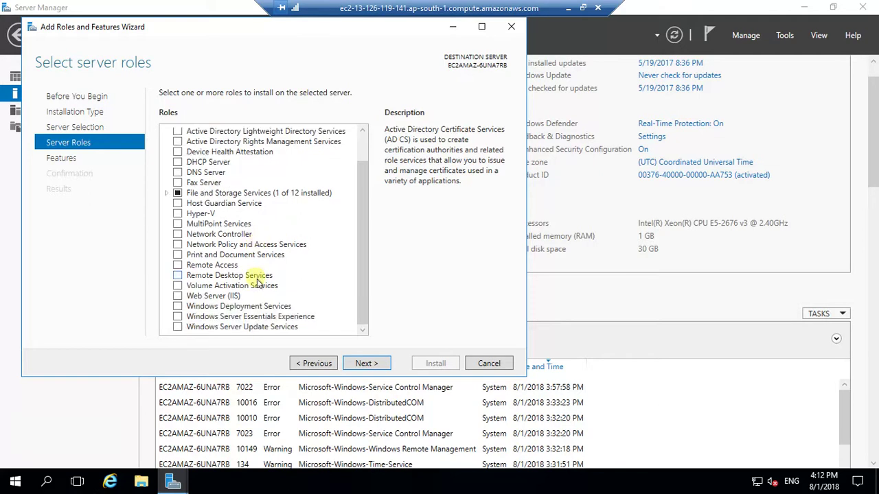
{"action": "left_click", "coordinate": [179, 295]}
{"action": "left_click", "coordinate": [310, 306]}
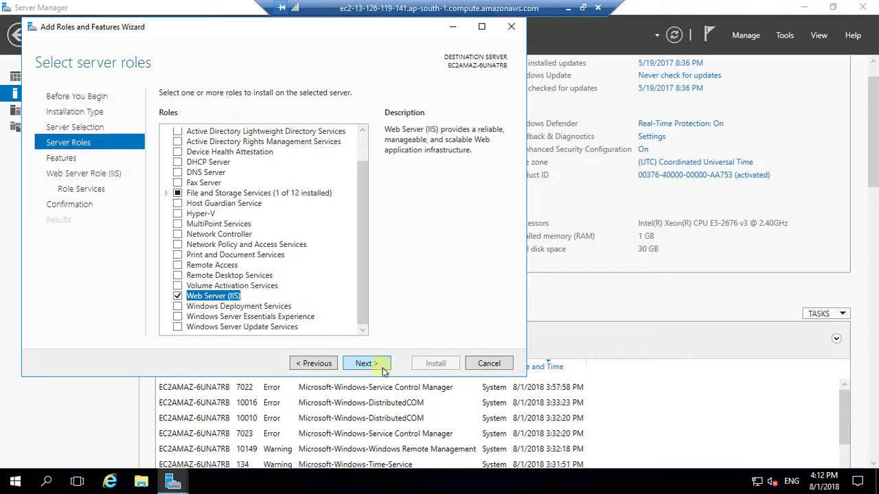
{"action": "left_click", "coordinate": [367, 364]}
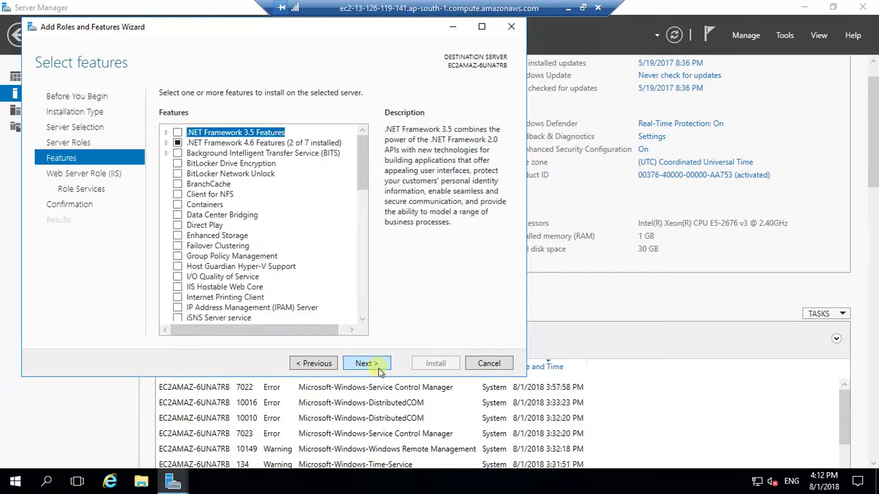
Keep the default features and Web Server (IIS) role services, and continue to the installation confirmation.
{"action": "left_click", "coordinate": [368, 363]}
{"action": "left_click", "coordinate": [367, 364]}
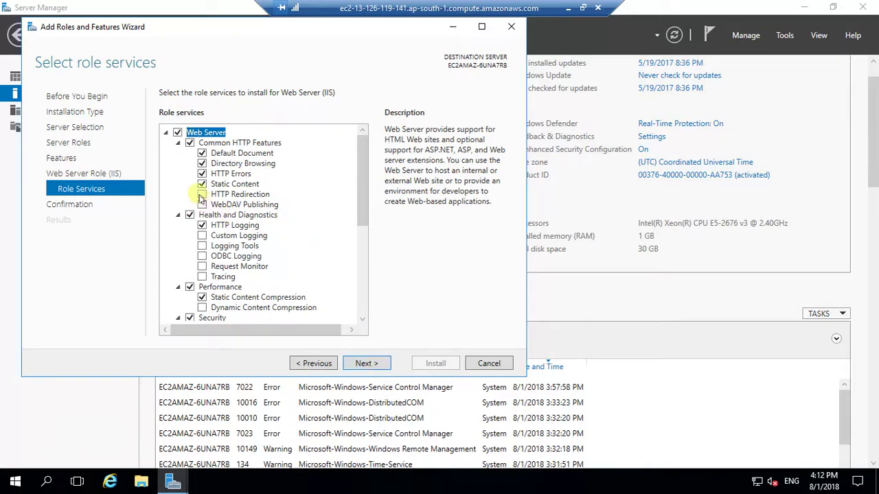
{"action": "left_click_drag", "start_coordinate": [360, 189], "coordinate": [355, 294]}
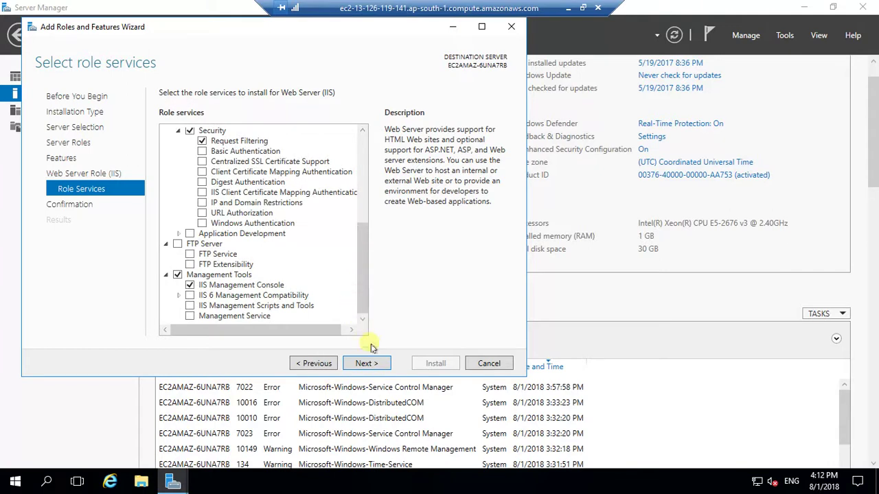
{"action": "left_click", "coordinate": [367, 363]}
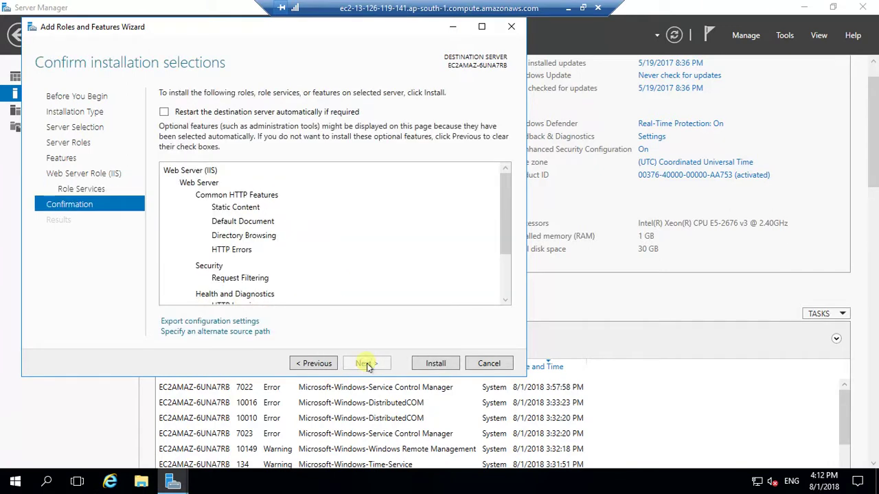
Start installing the Web Server (IIS) role with the confirmed selections, and restore the Server Manager window to a smaller size.
{"action": "left_click", "coordinate": [435, 367]}
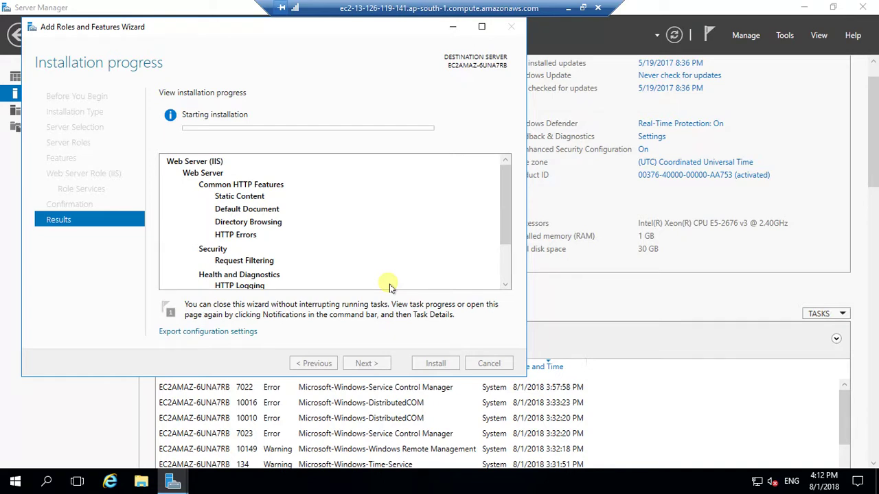
{"action": "left_click", "coordinate": [834, 7]}
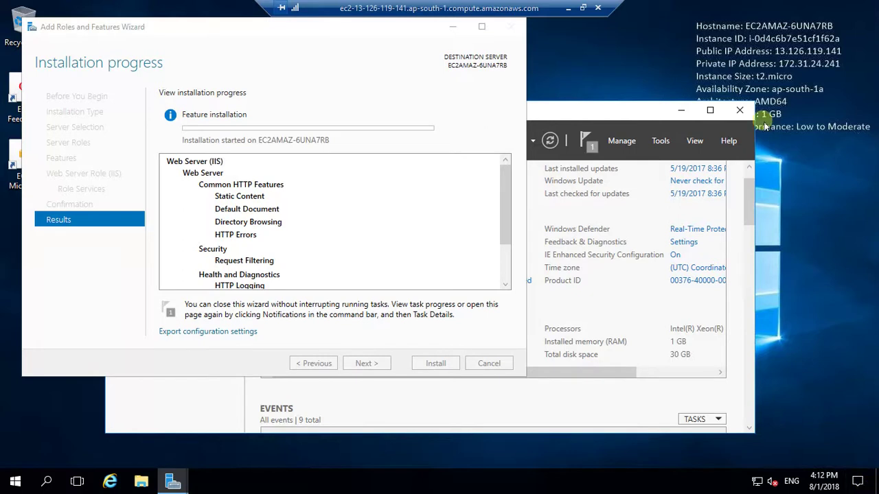
{"action": "left_click", "coordinate": [583, 7]}
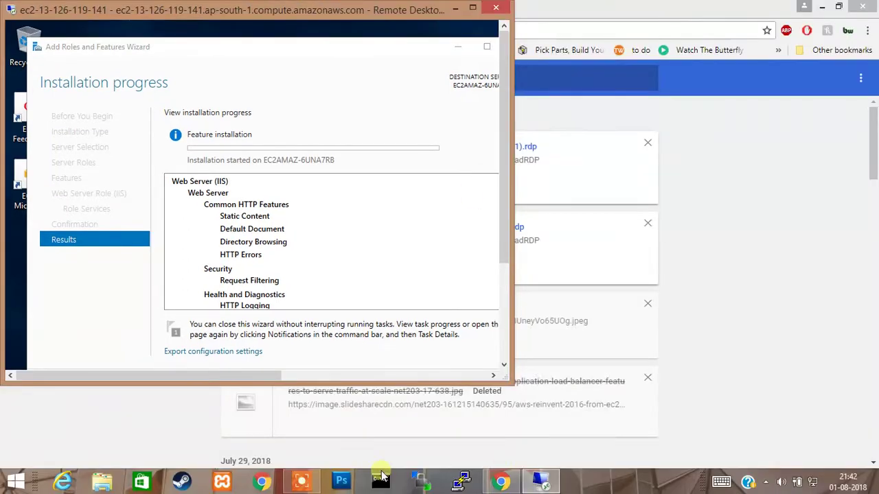
{"action": "left_click", "coordinate": [304, 484]}
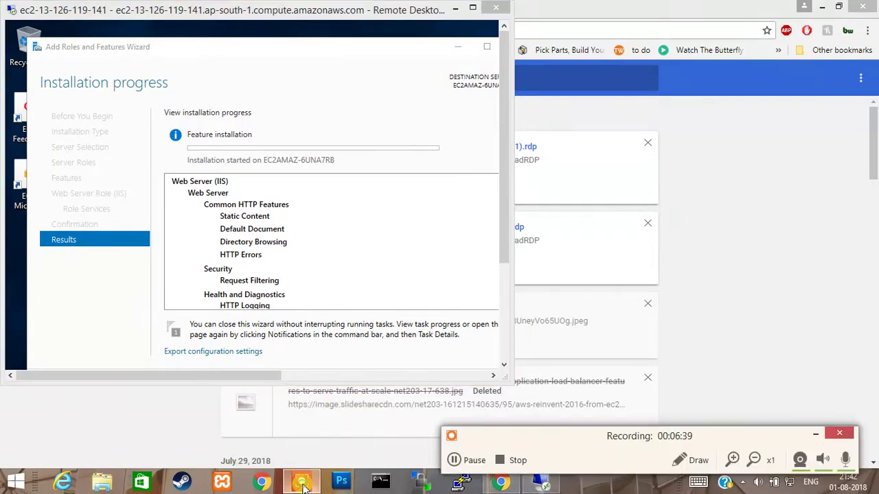
{"action": "left_click", "coordinate": [465, 462]}
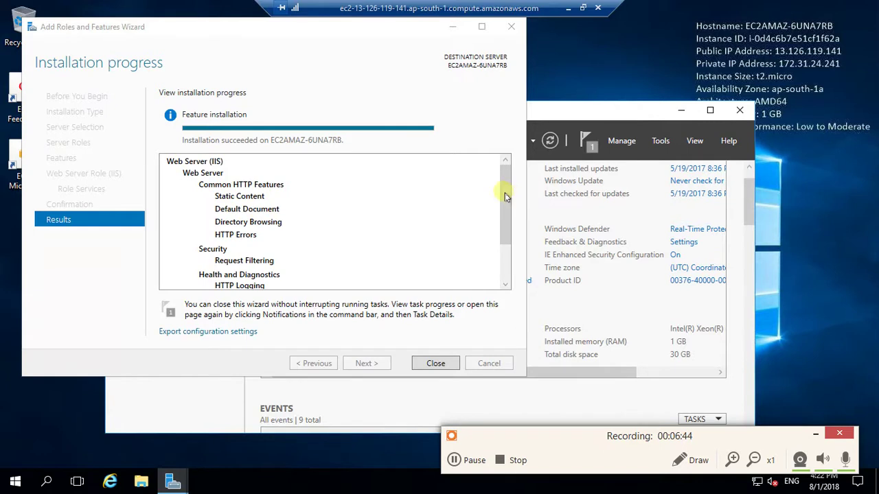
Review the installed IIS components, and close the Add Roles and Features Wizard and Server Manager.
{"action": "scroll", "coordinate": [501, 215], "scroll_direction": "down", "scroll_amount": 3}
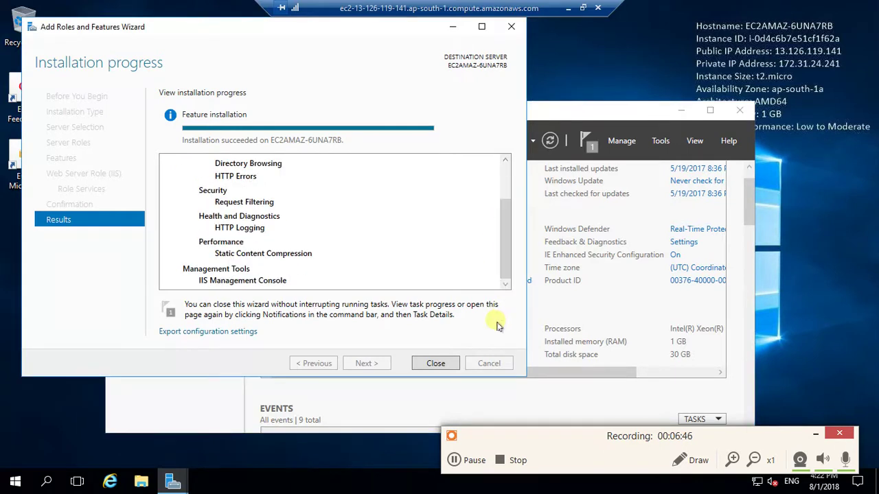
{"action": "left_click", "coordinate": [432, 366]}
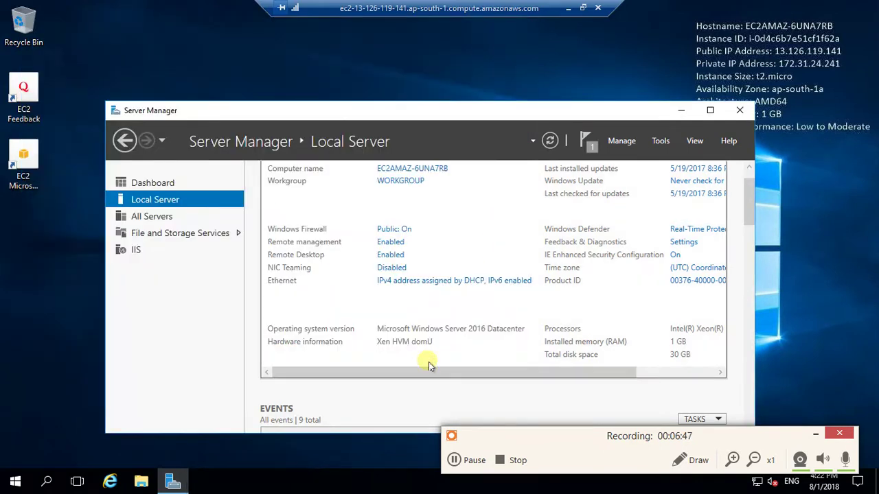
{"action": "left_click", "coordinate": [736, 114]}
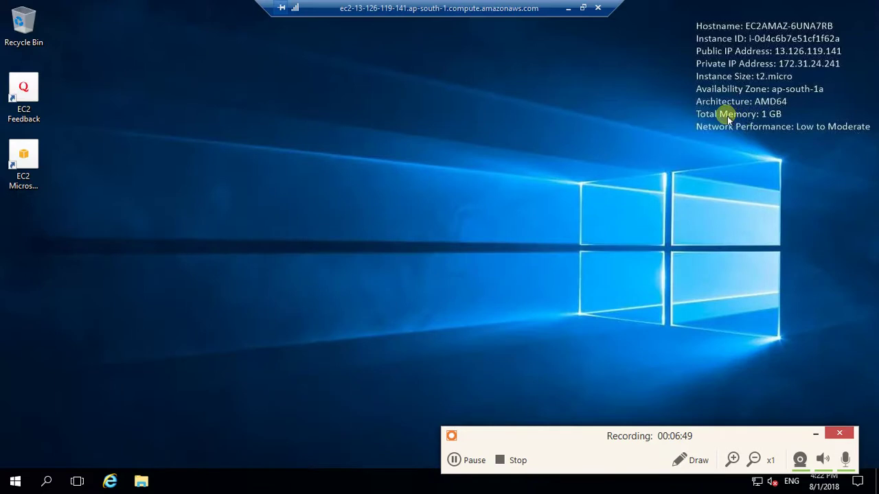
Open the C:\inetpub\wwwroot folder in File Explorer on the server.
{"action": "left_click", "coordinate": [12, 479]}
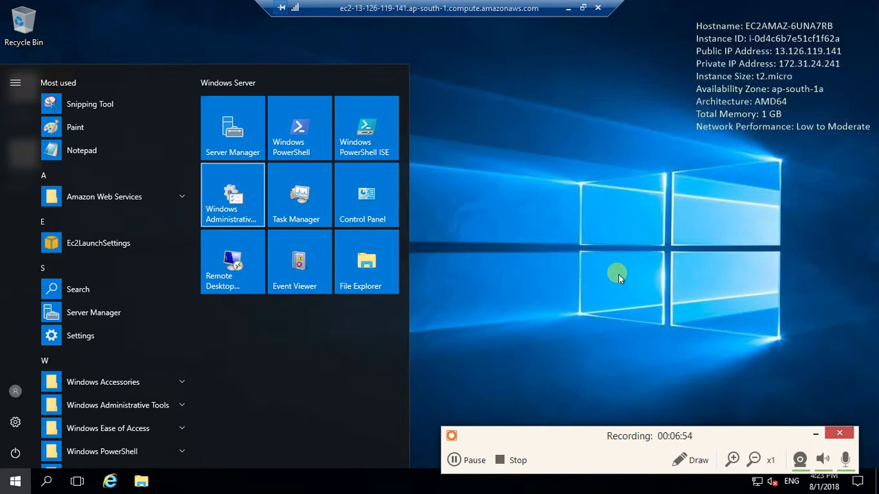
{"action": "left_click", "coordinate": [661, 273]}
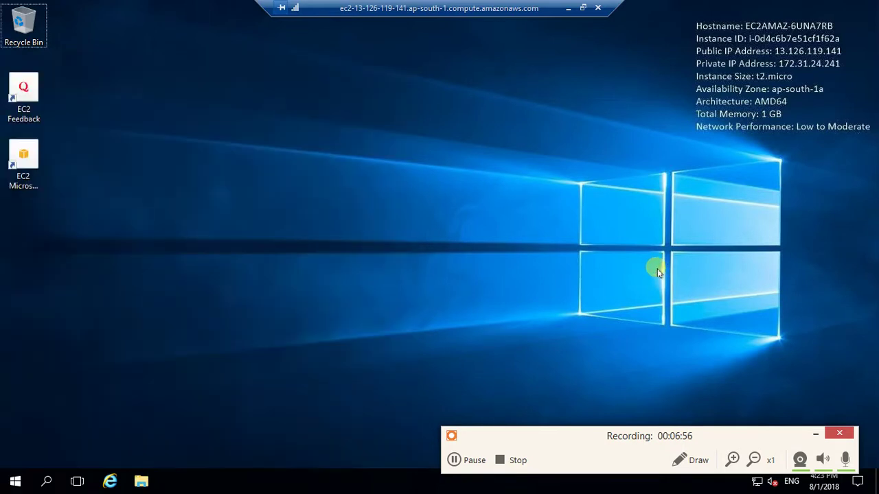
{"action": "key", "text": "super+e"}
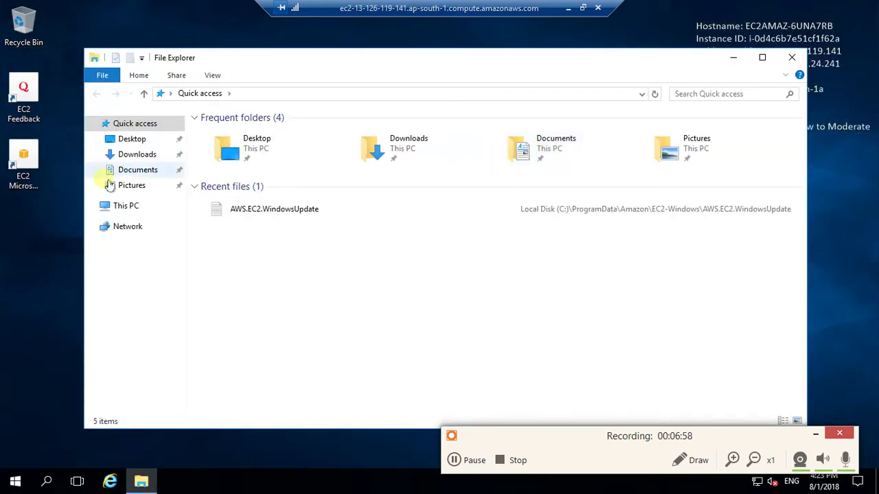
{"action": "left_click", "coordinate": [126, 206]}
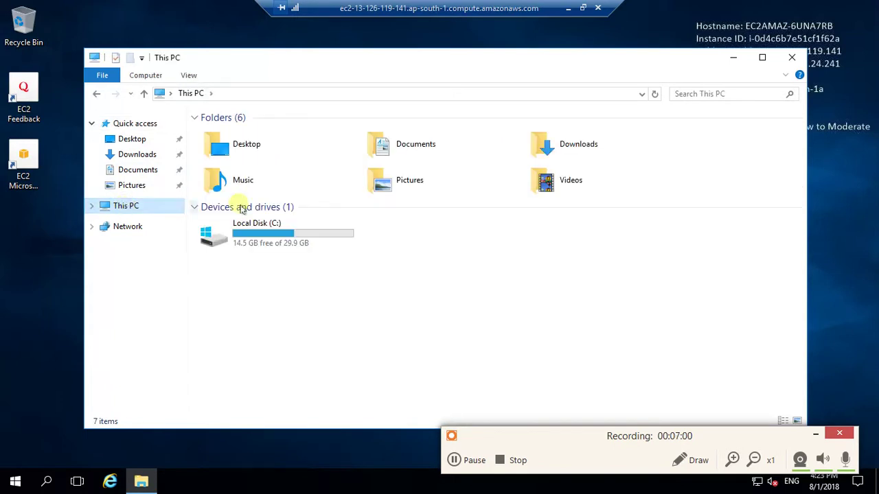
{"action": "double_click", "coordinate": [252, 233]}
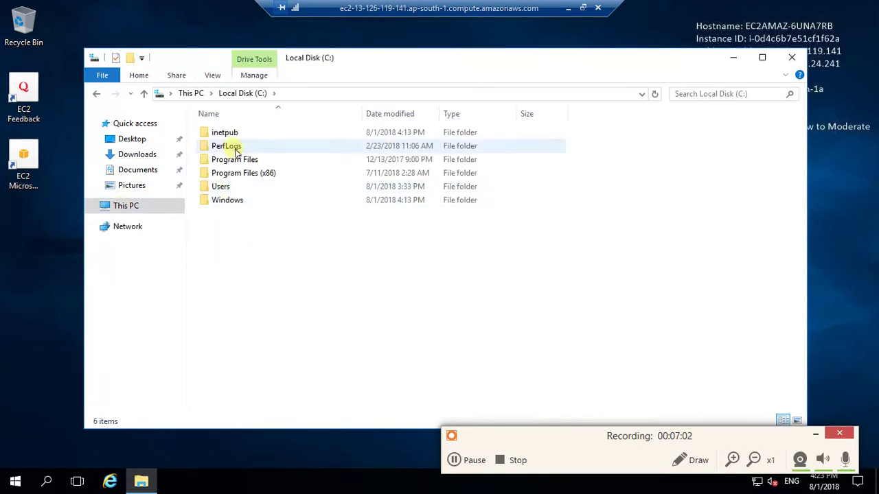
{"action": "double_click", "coordinate": [247, 136]}
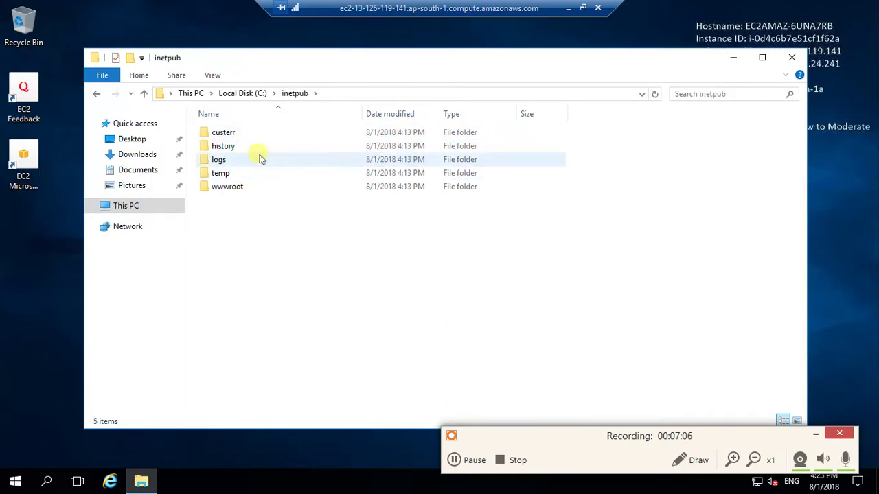
{"action": "double_click", "coordinate": [255, 188]}
Open the iisstart HTML document in Internet Explorer with the recommended settings, dismiss the blocked-content notice, and close the extra tab.
{"action": "left_click", "coordinate": [235, 134]}
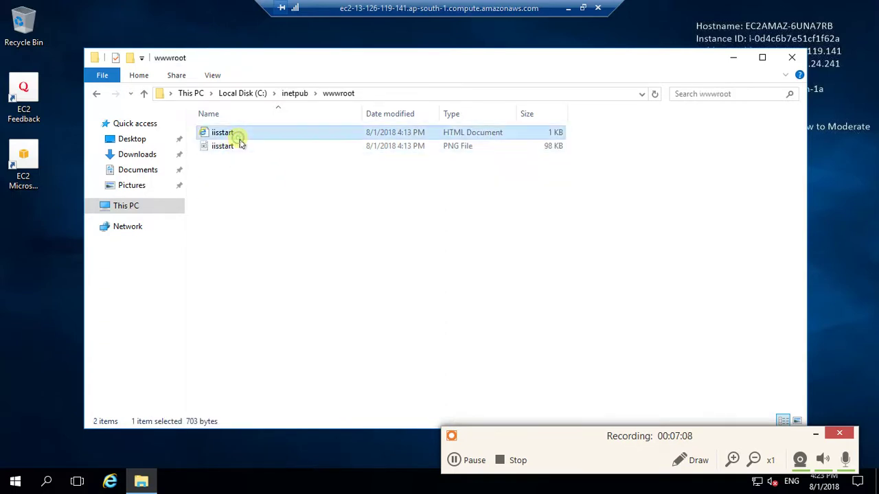
{"action": "right_click", "coordinate": [238, 139]}
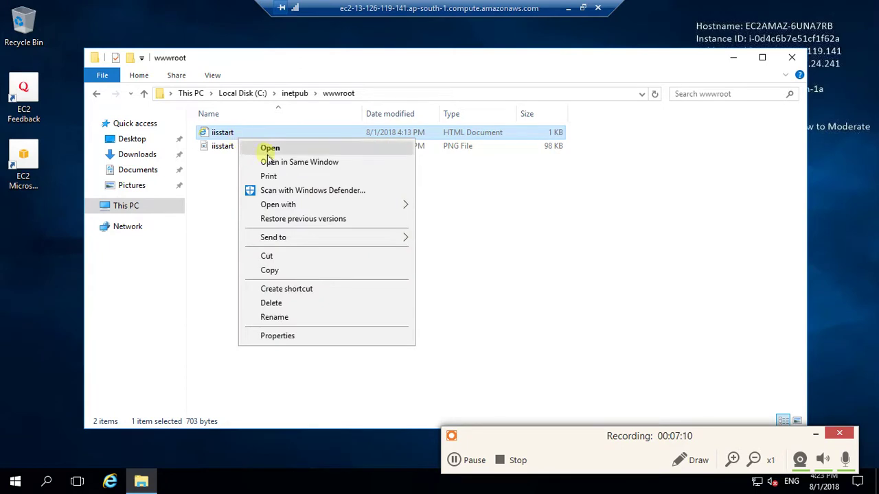
{"action": "left_click", "coordinate": [267, 153]}
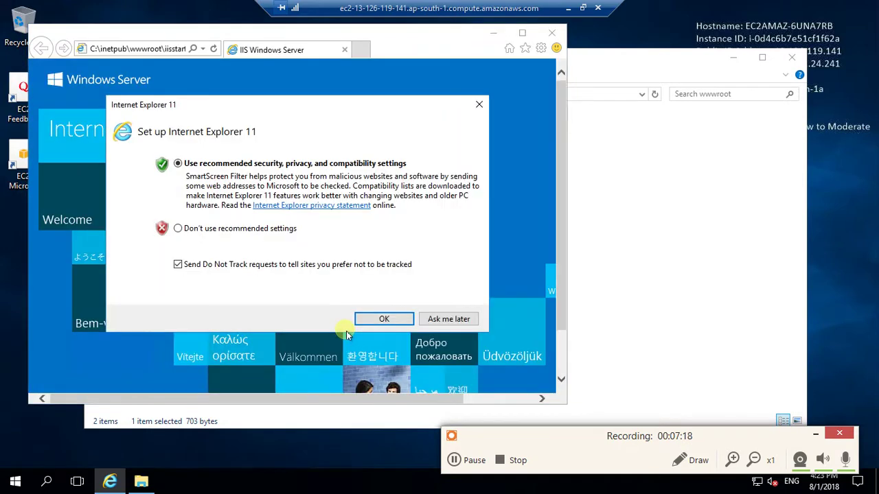
{"action": "left_click", "coordinate": [383, 320]}
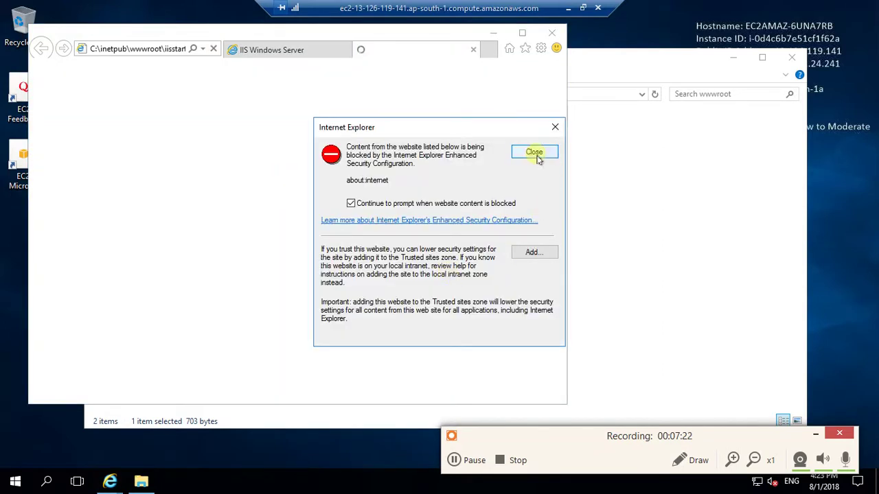
{"action": "left_click", "coordinate": [538, 157]}
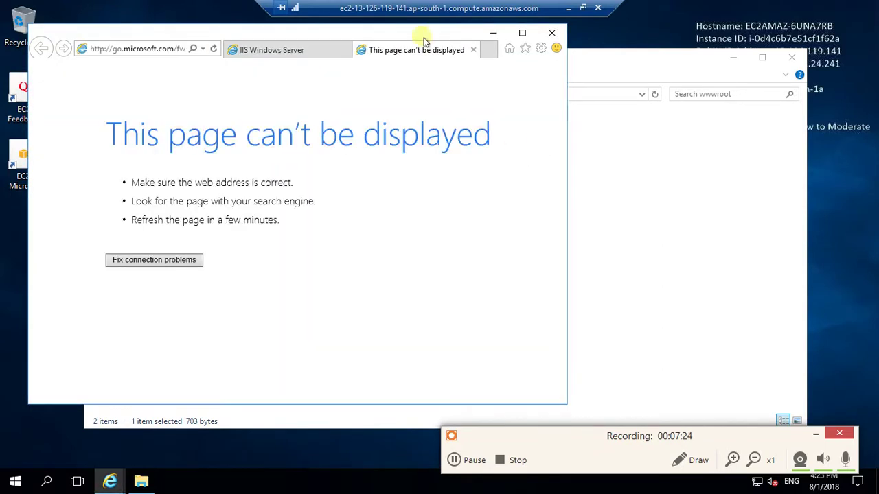
{"action": "left_click", "coordinate": [473, 51]}
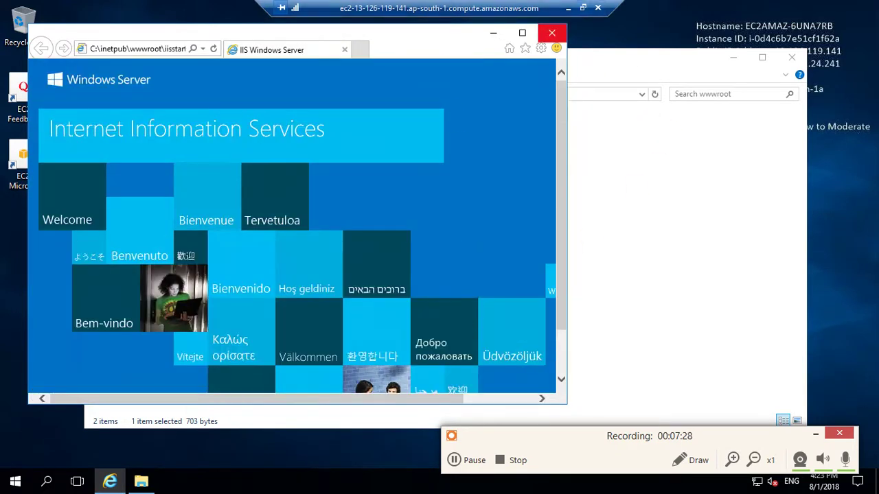
Switch to the EC2 Management Console in the local Chrome browser and copy the windows instance's IPv4 public IP.
{"action": "left_click", "coordinate": [582, 7]}
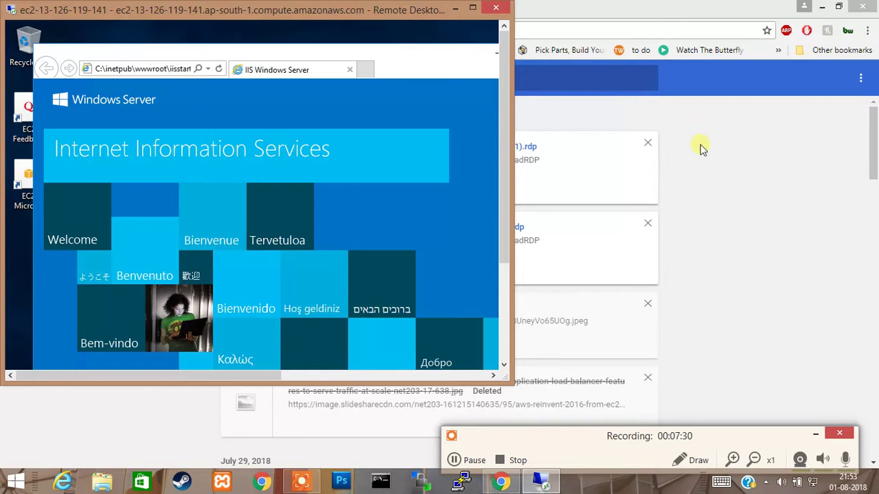
{"action": "left_click", "coordinate": [749, 169]}
{"action": "left_click", "coordinate": [103, 9]}
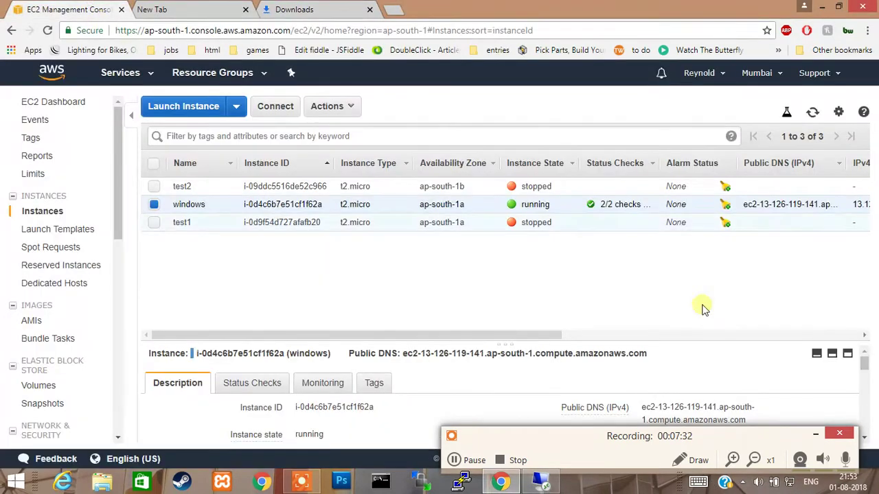
{"action": "left_click_drag", "start_coordinate": [674, 426], "coordinate": [279, 252]}
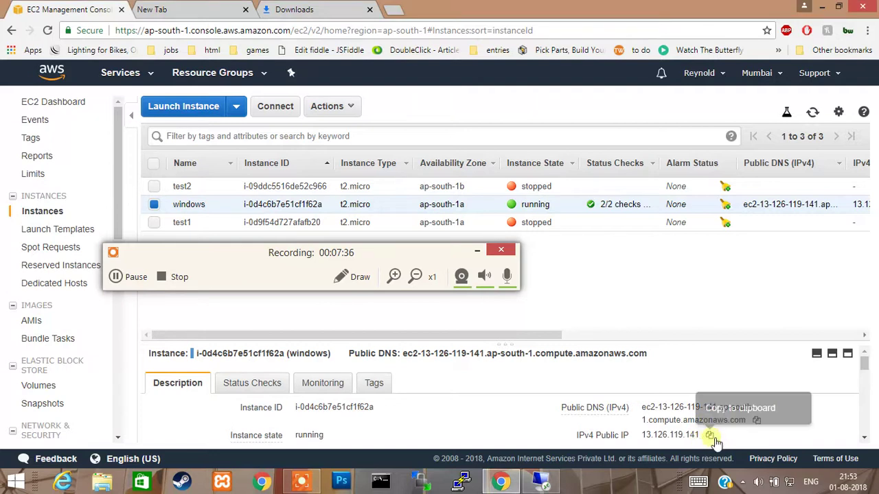
{"action": "left_click", "coordinate": [709, 433]}
Load the copied public IP address 13.126.119.141 in the Downloads browser tab.
{"action": "left_click", "coordinate": [294, 9]}
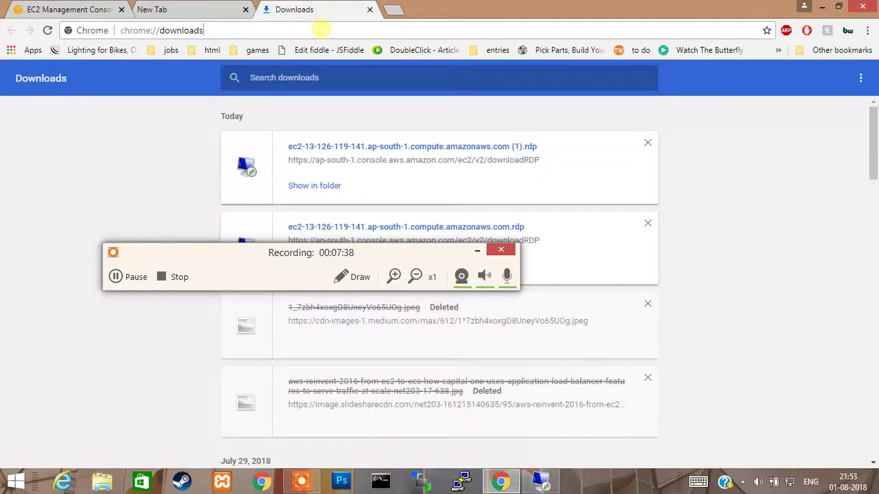
{"action": "left_click", "coordinate": [321, 28]}
{"action": "key", "text": "ctrl+v"}
{"action": "key", "text": "Return"}
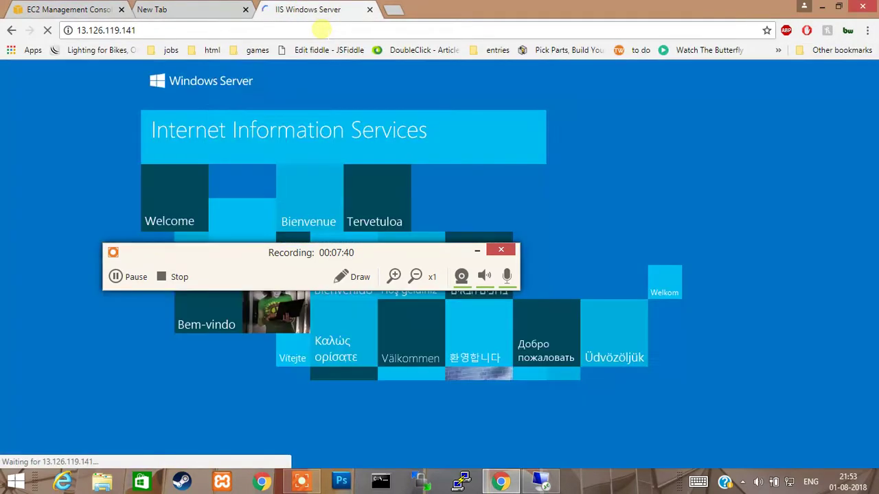